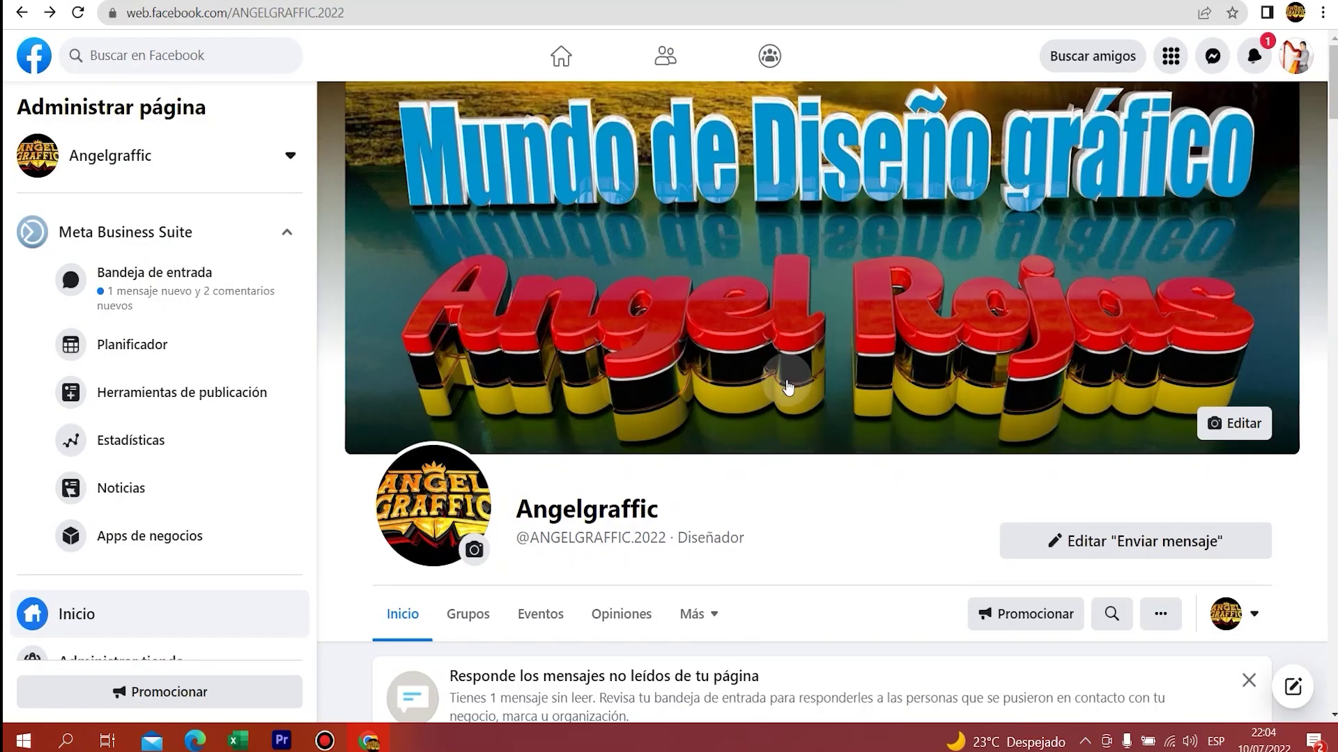
Subscribe to the YouTube channel and set its notification bell to Todas
scroll(759, 382, "down", 1)
scroll(759, 382, "up", 1)
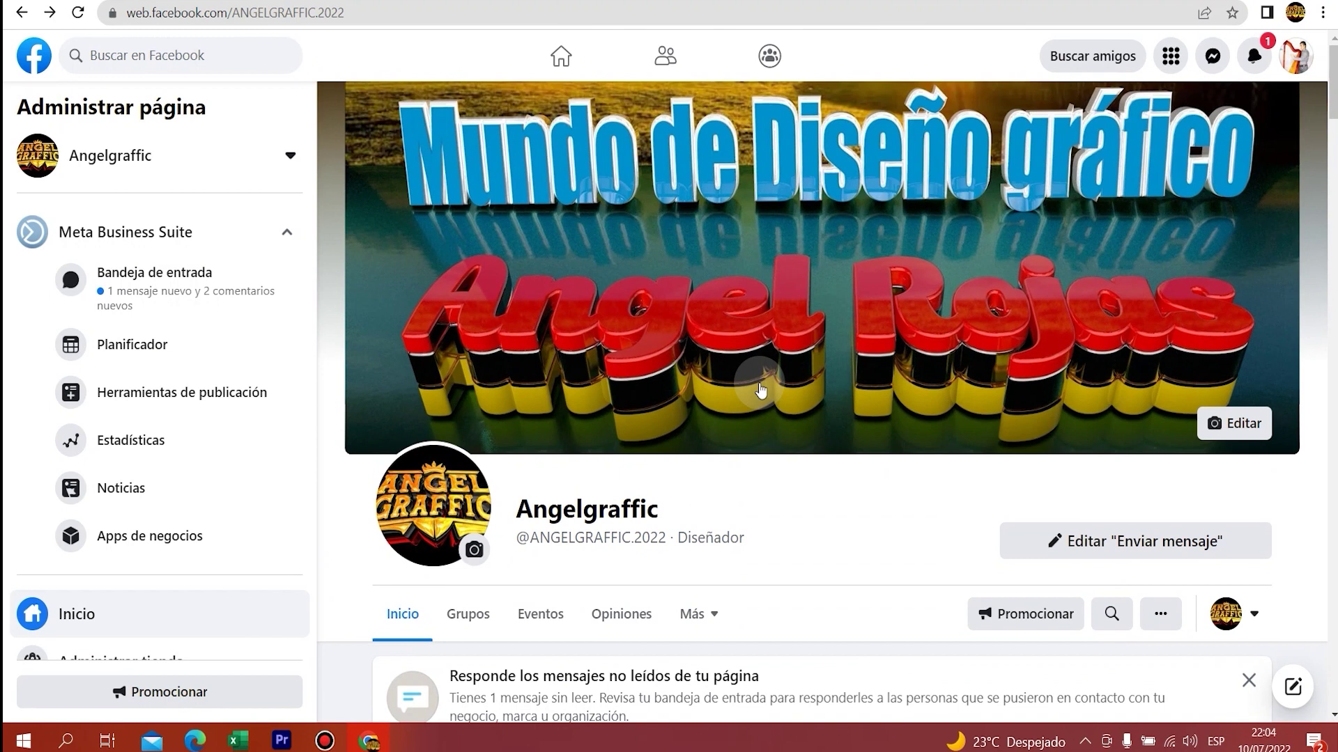
scroll(761, 390, "down", 5)
scroll(761, 390, "down", 1)
scroll(761, 390, "down", 4)
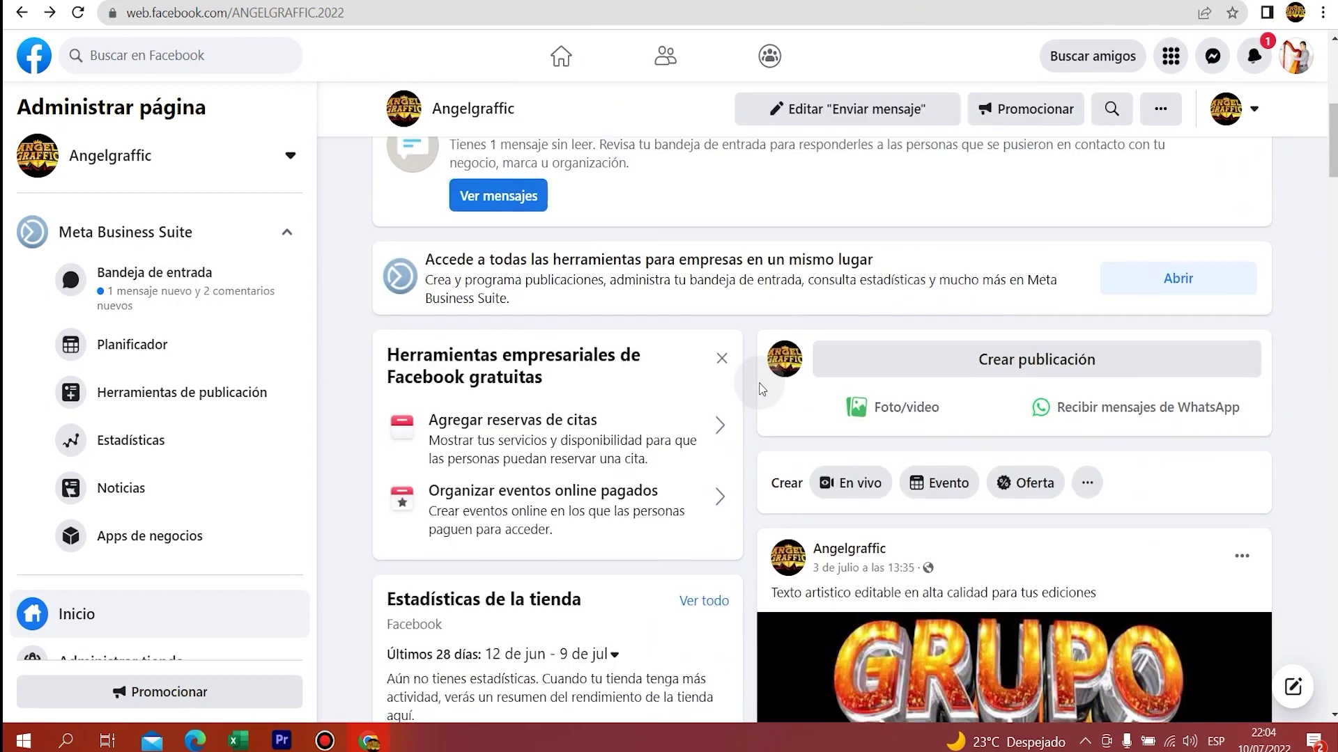
scroll(761, 388, "down", 4)
scroll(760, 387, "down", 2)
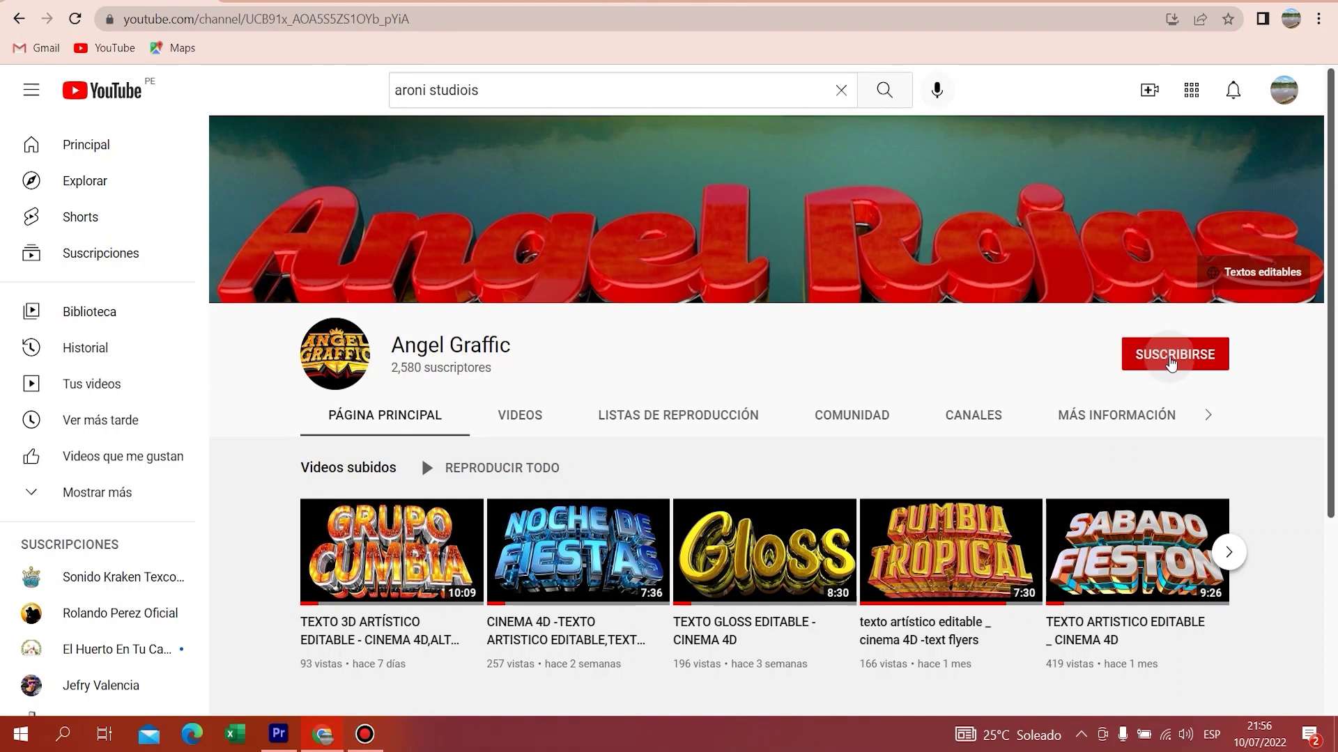
left_click(1167, 363)
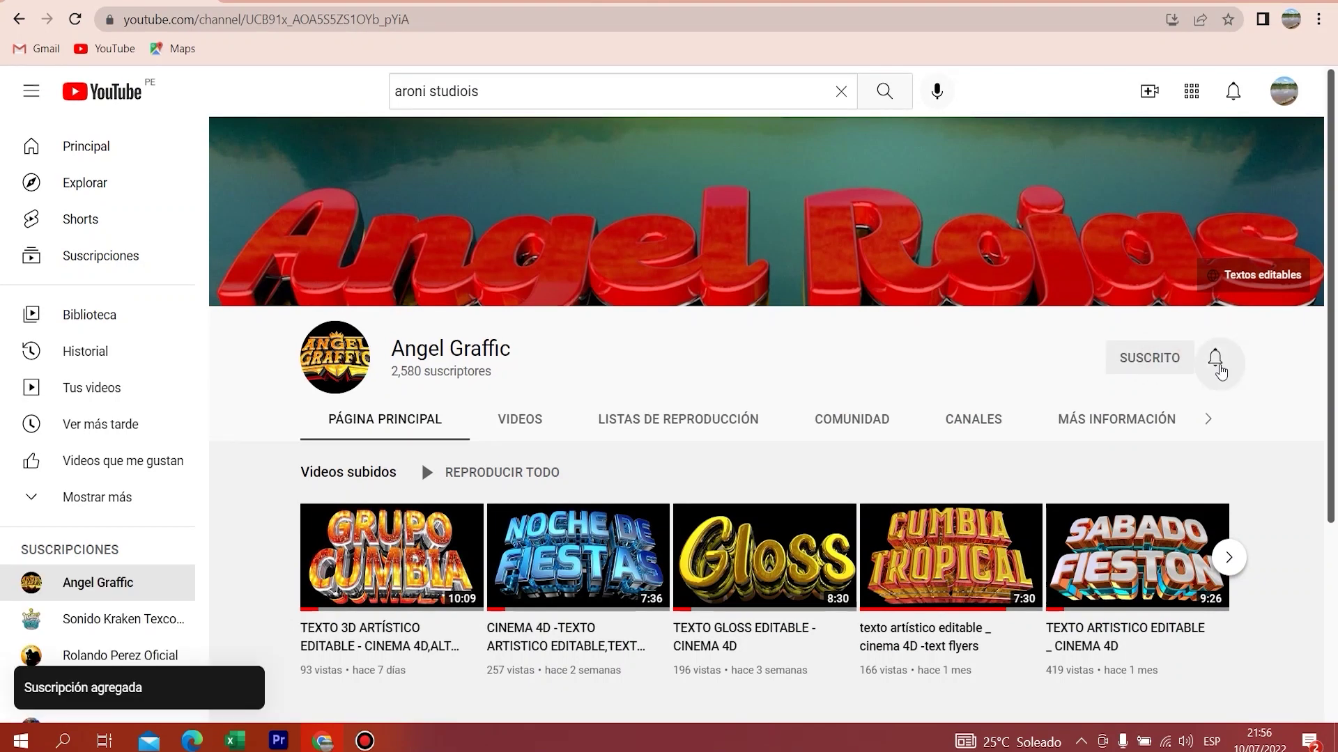
left_click(1220, 363)
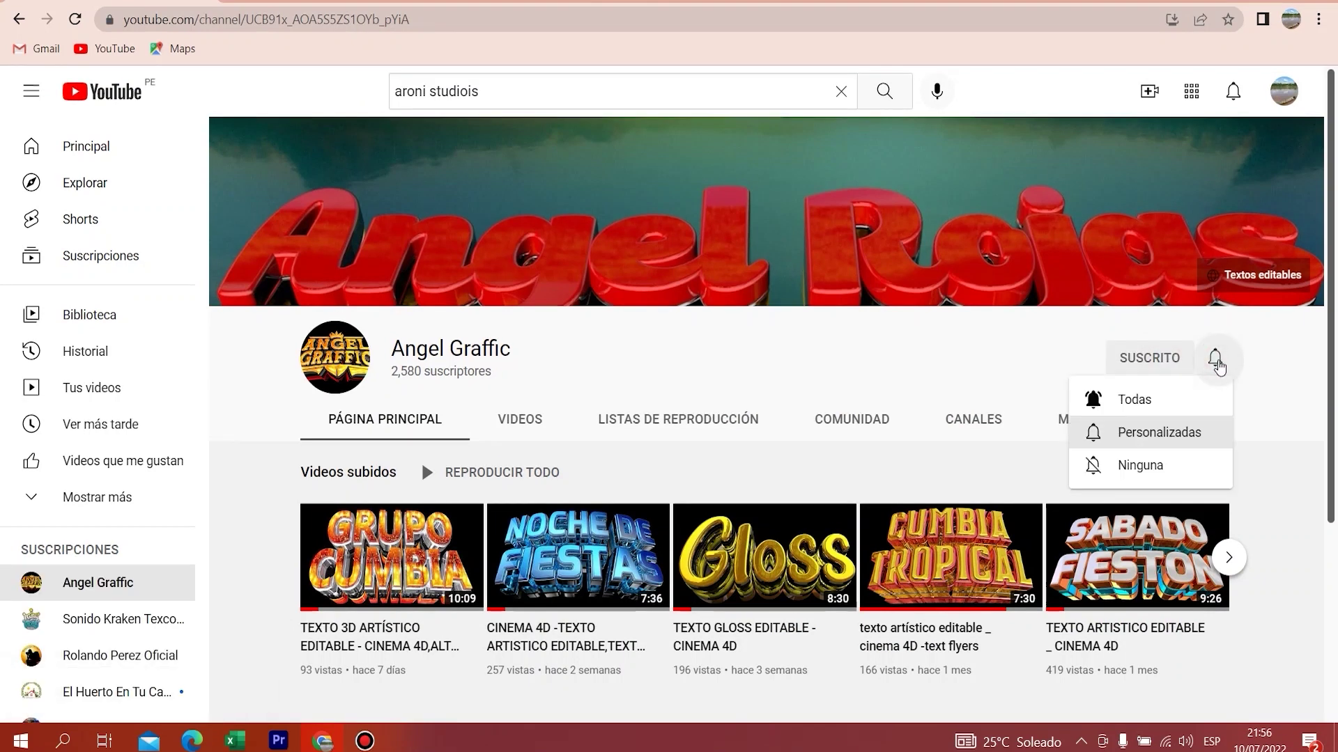
left_click(1145, 403)
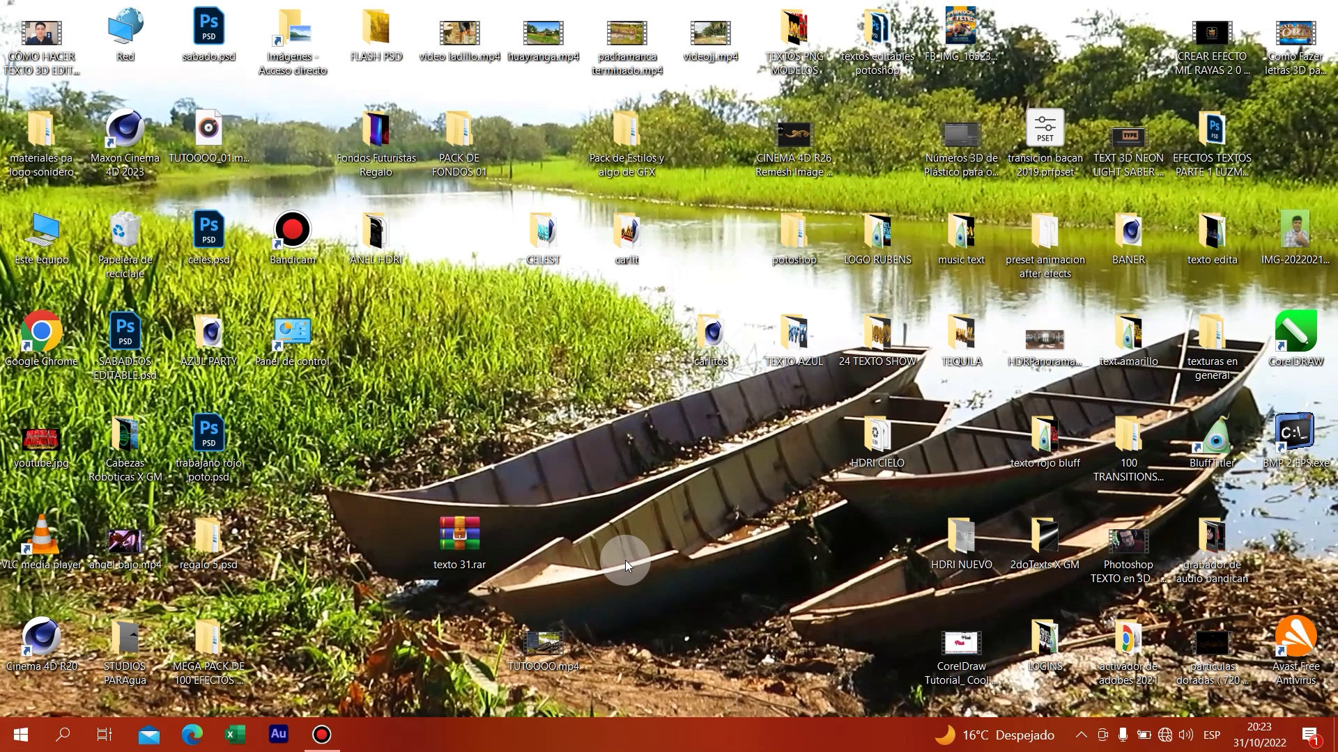
Extract texto 31.rar via Extraer en "texto 31\" and place the new folder beside the archive
mouse_move(433, 563)
left_mouse_down()
mouse_move(601, 459)
mouse_move(600, 512)
left_mouse_up()
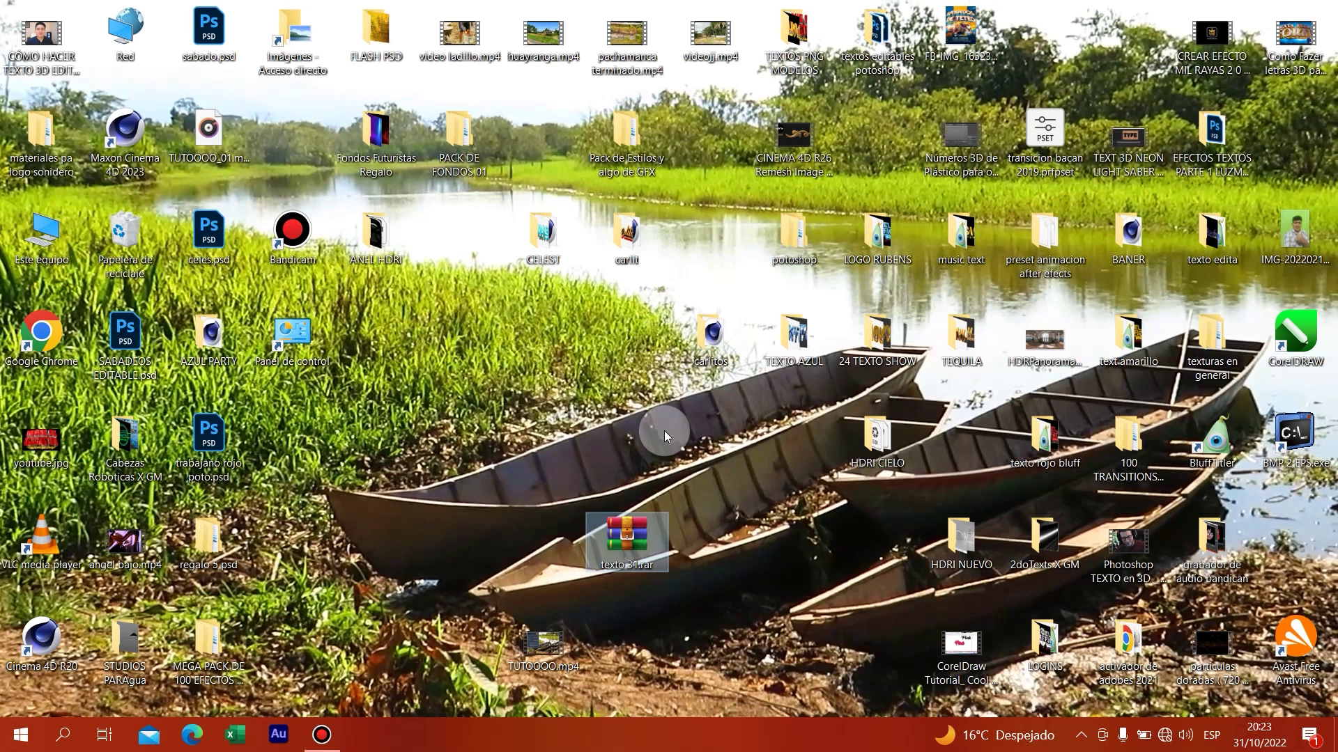
mouse_move(624, 537)
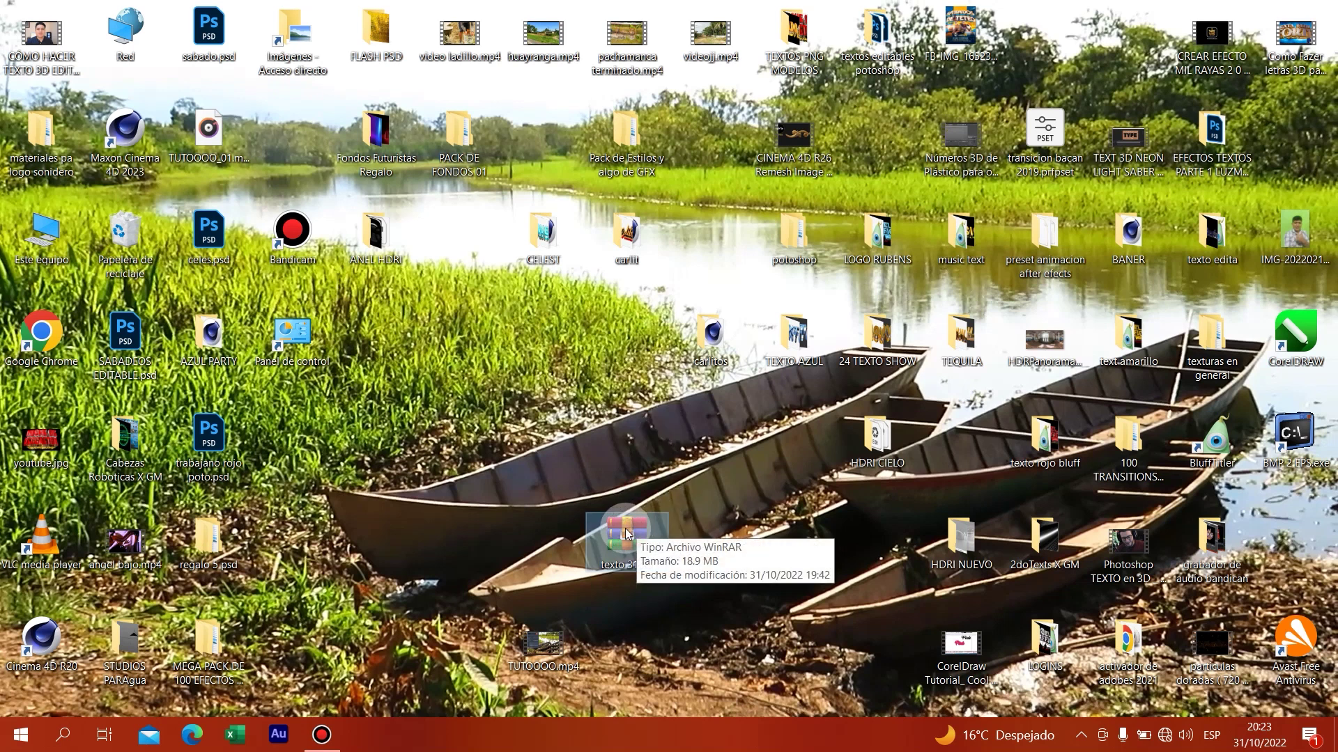
double_click(621, 531)
right_click(619, 528)
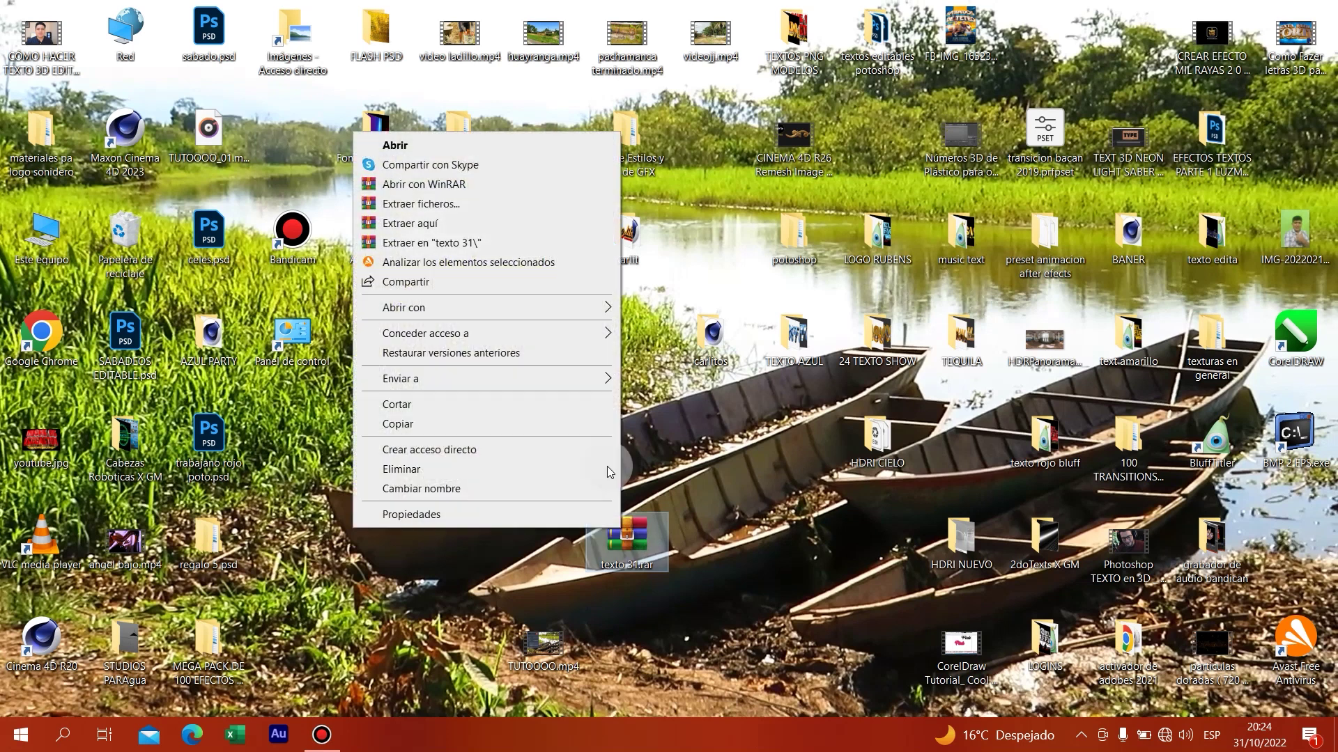
left_click(437, 244)
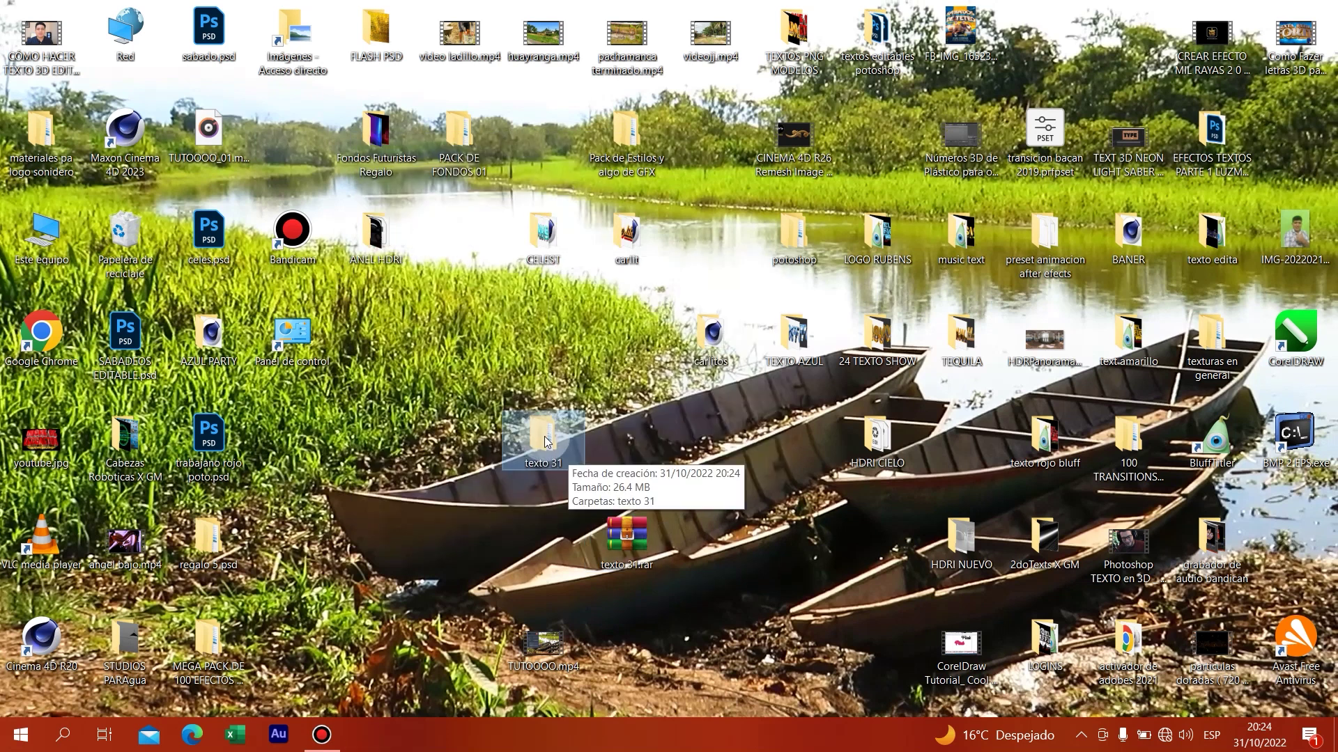
left_click(533, 476)
left_click_drag(533, 448, 536, 527)
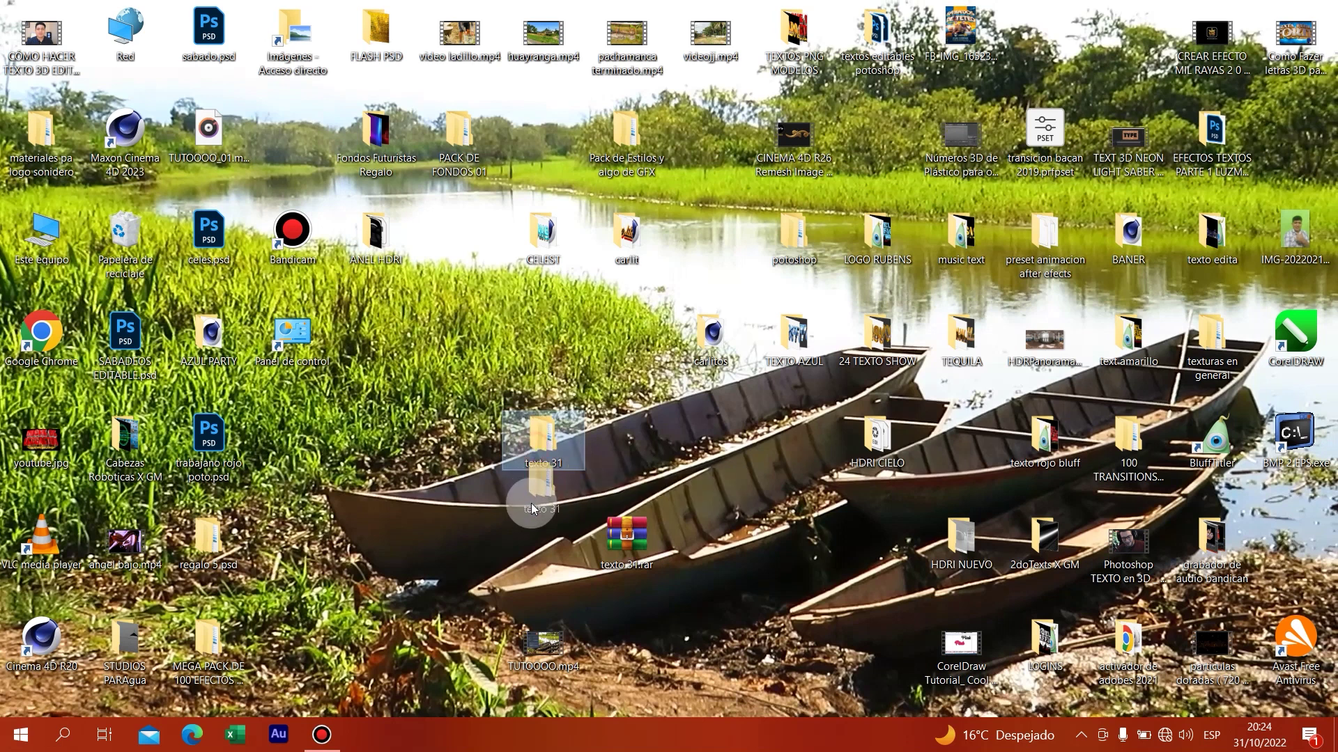
left_click(535, 533)
Browse into texto 31 > texto 31 > fuente and inspect the ariblk.ttf font's options
double_click(535, 533)
left_click(803, 361)
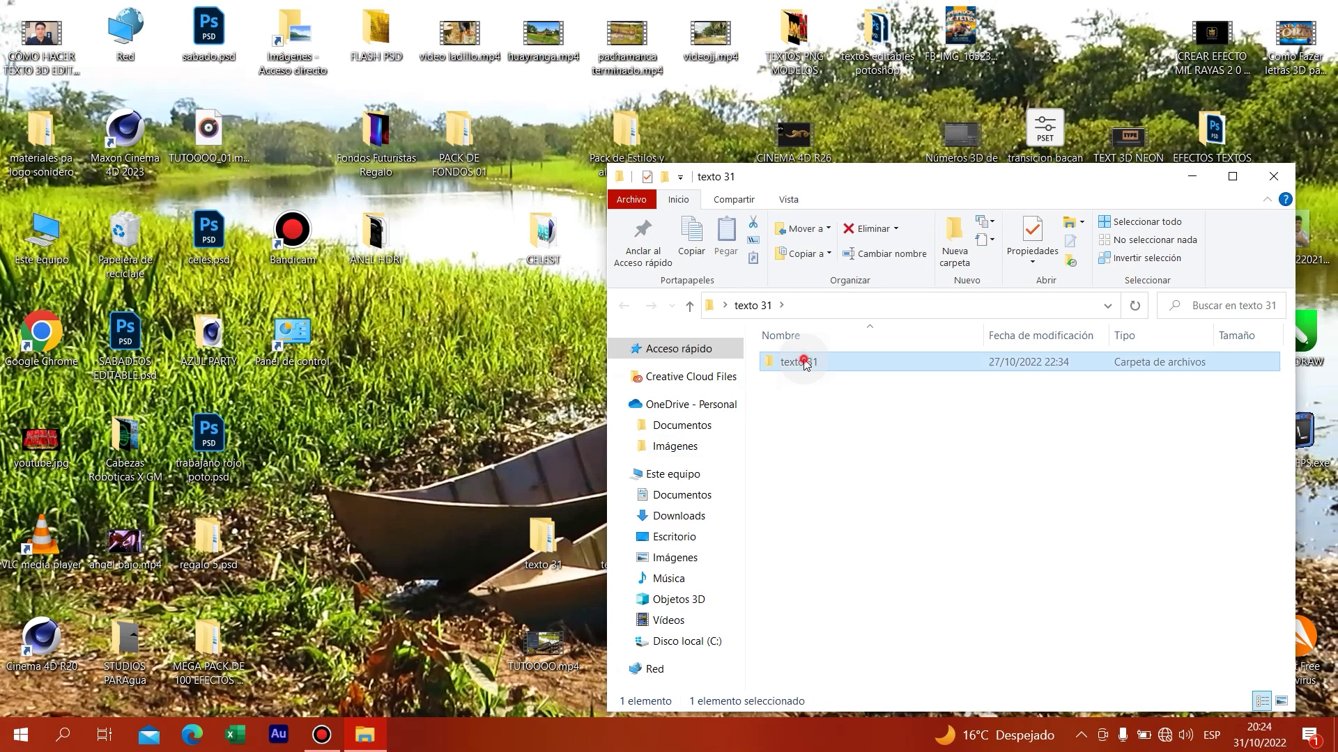
double_click(803, 362)
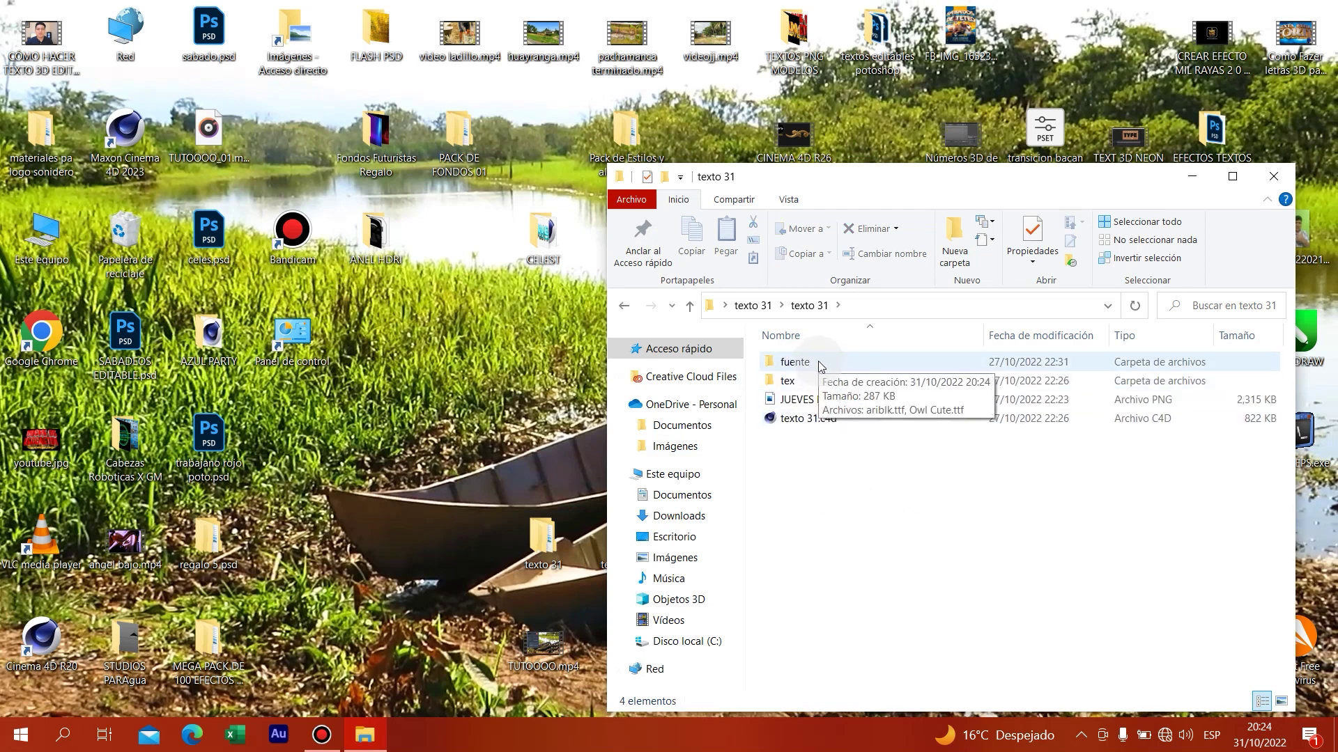
double_click(819, 363)
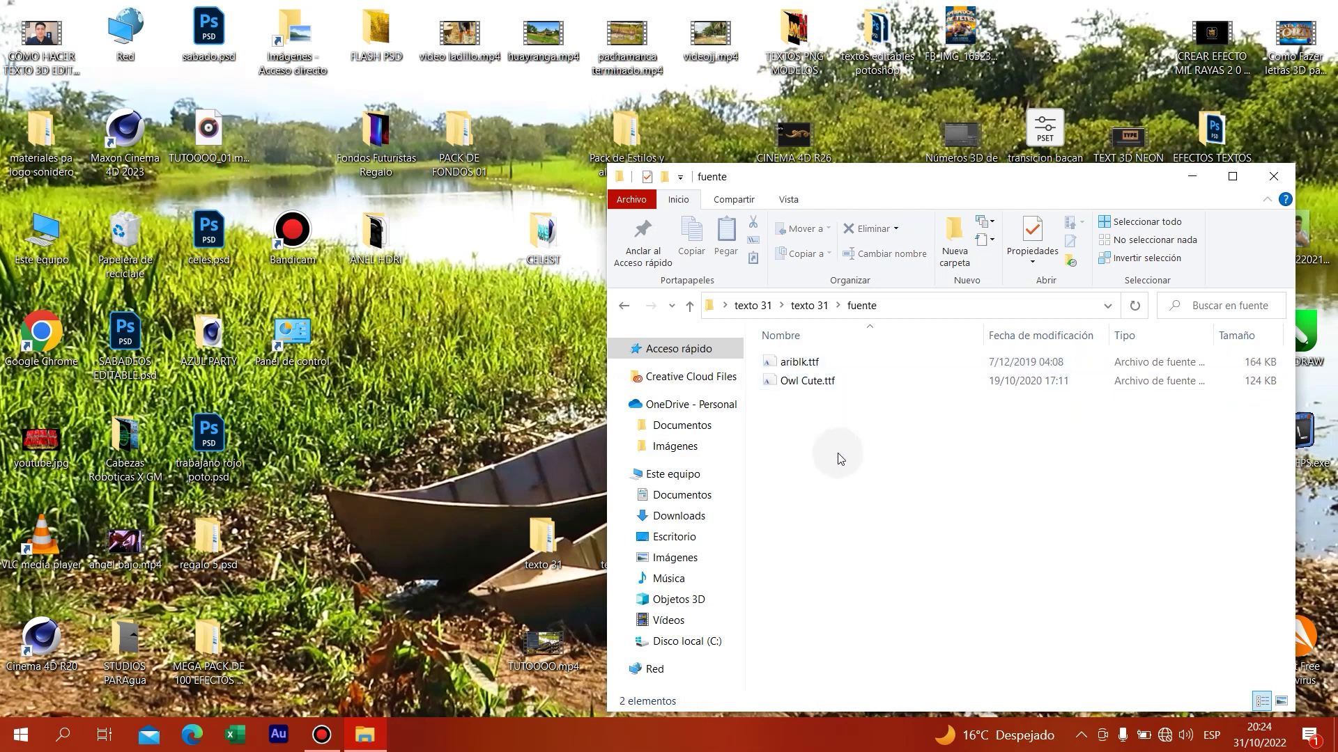
left_click(817, 369)
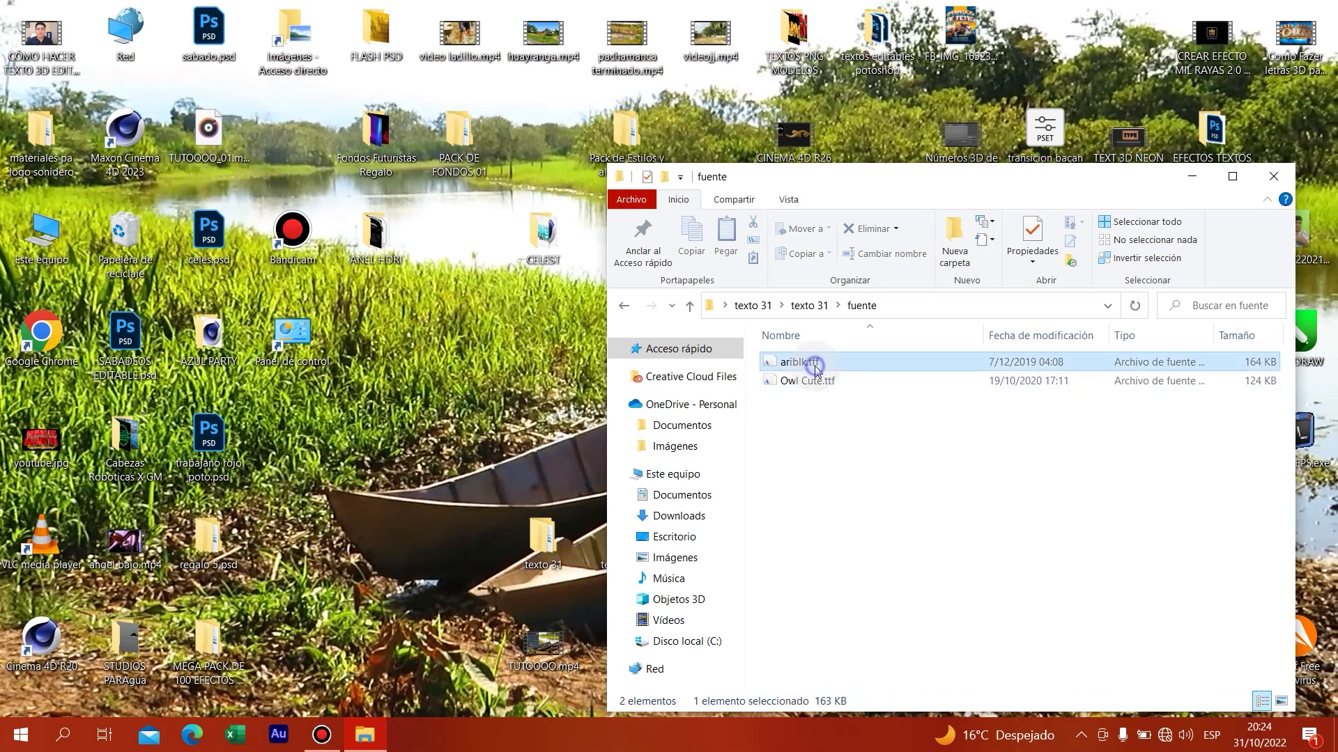
right_click(814, 367)
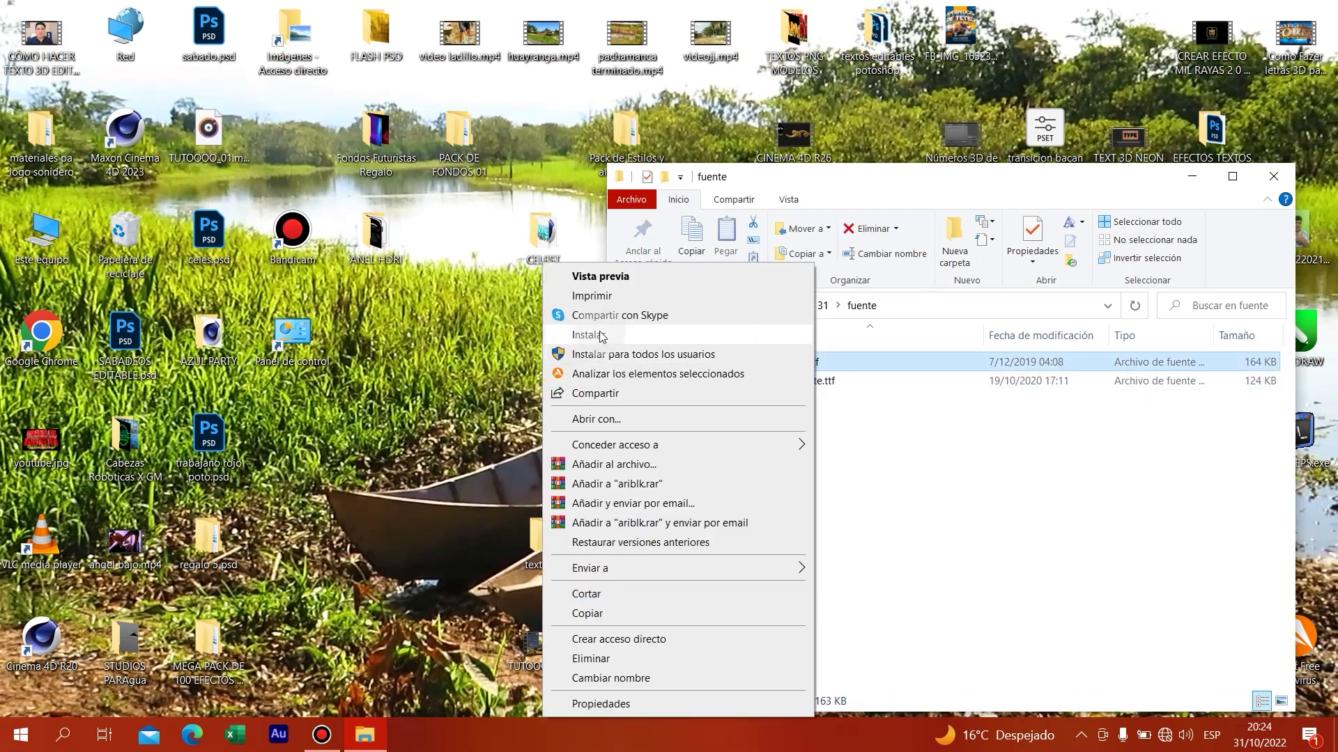
left_click(917, 414)
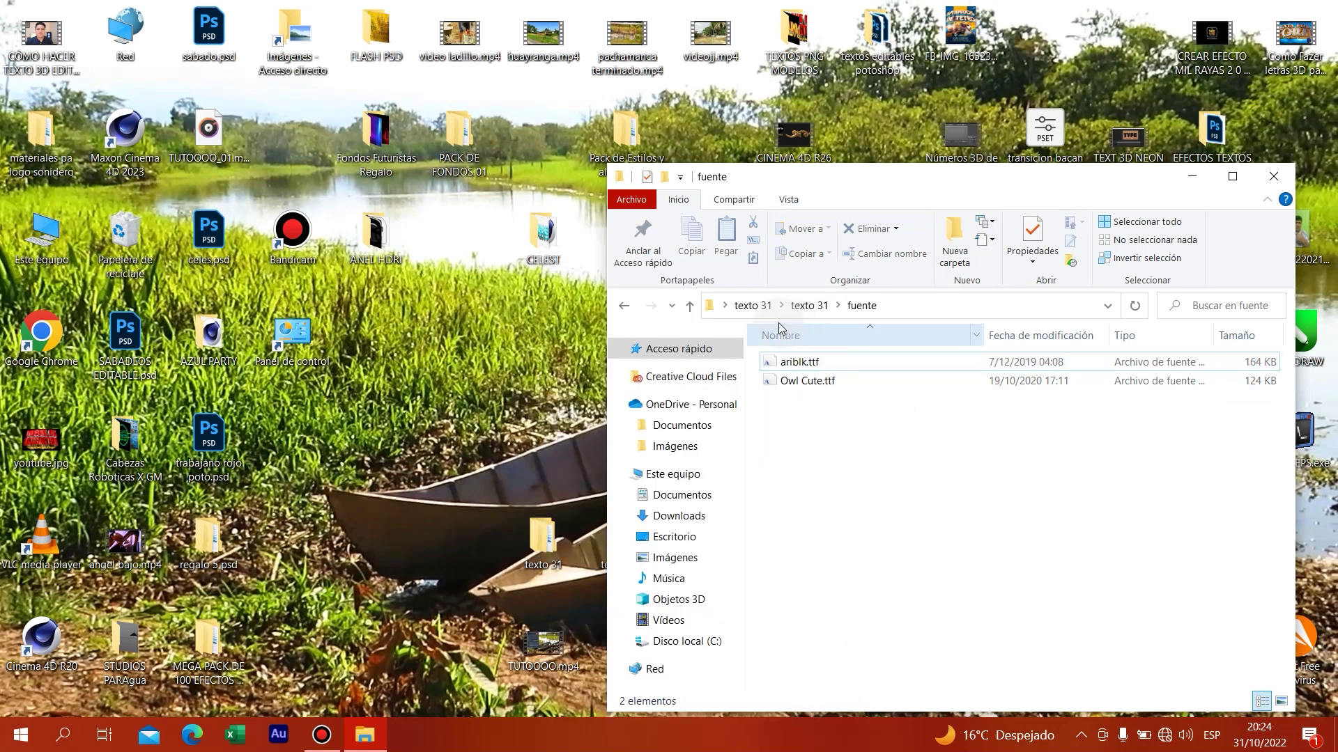
Return to the texto 31 folder, select texto 31.c4d, and close File Explorer
left_click(691, 312)
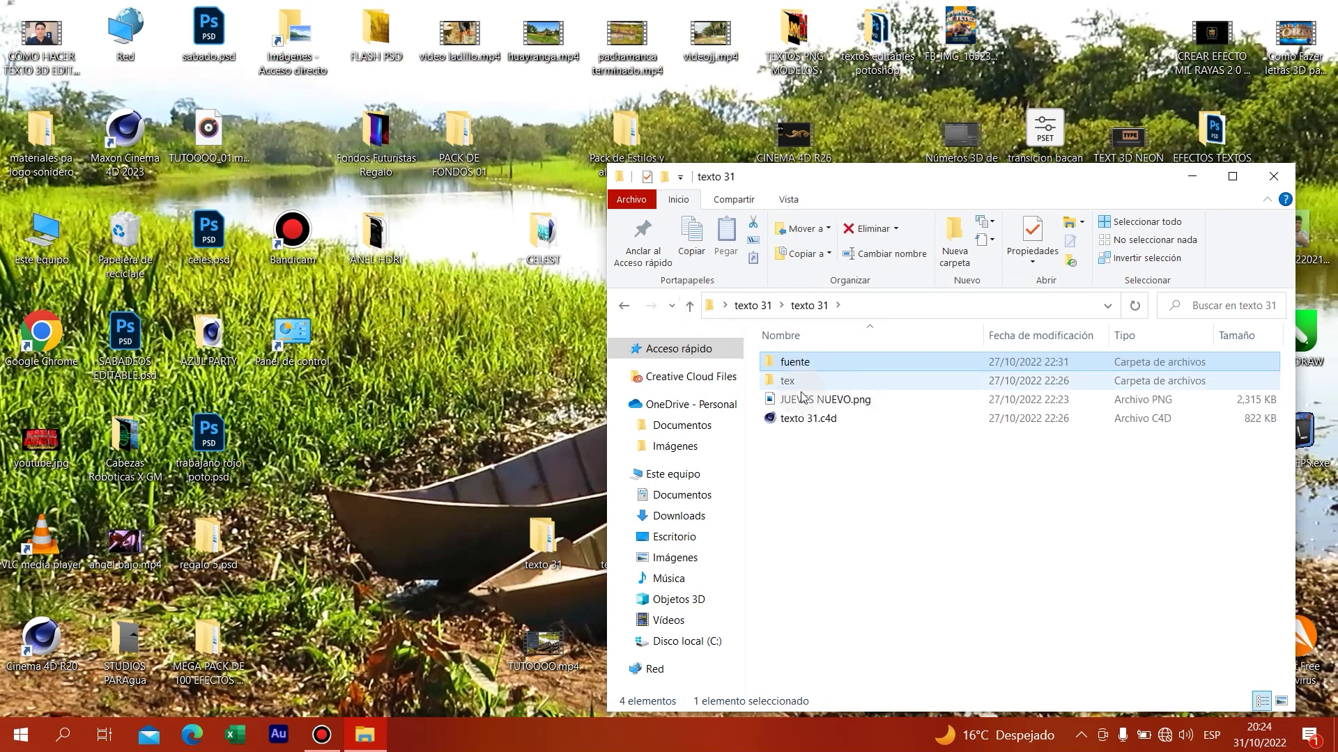
left_click(808, 402)
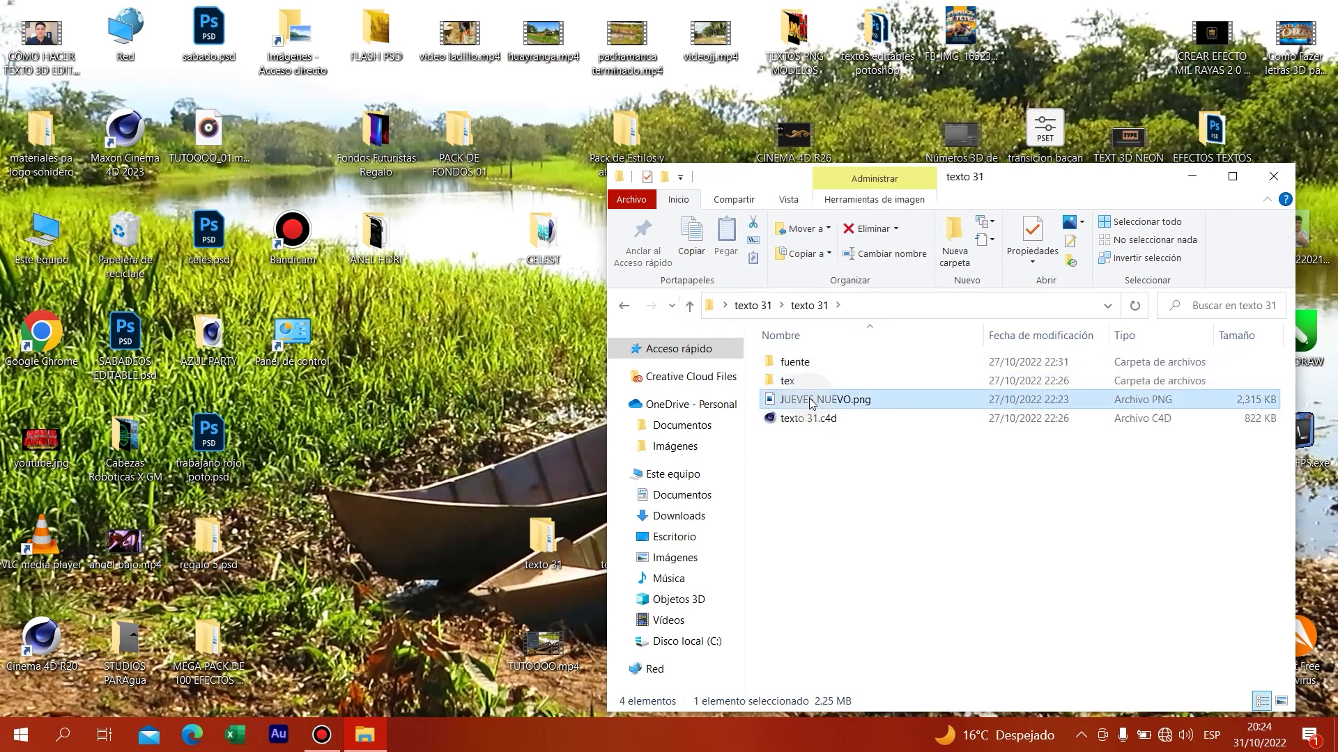
left_click(827, 438)
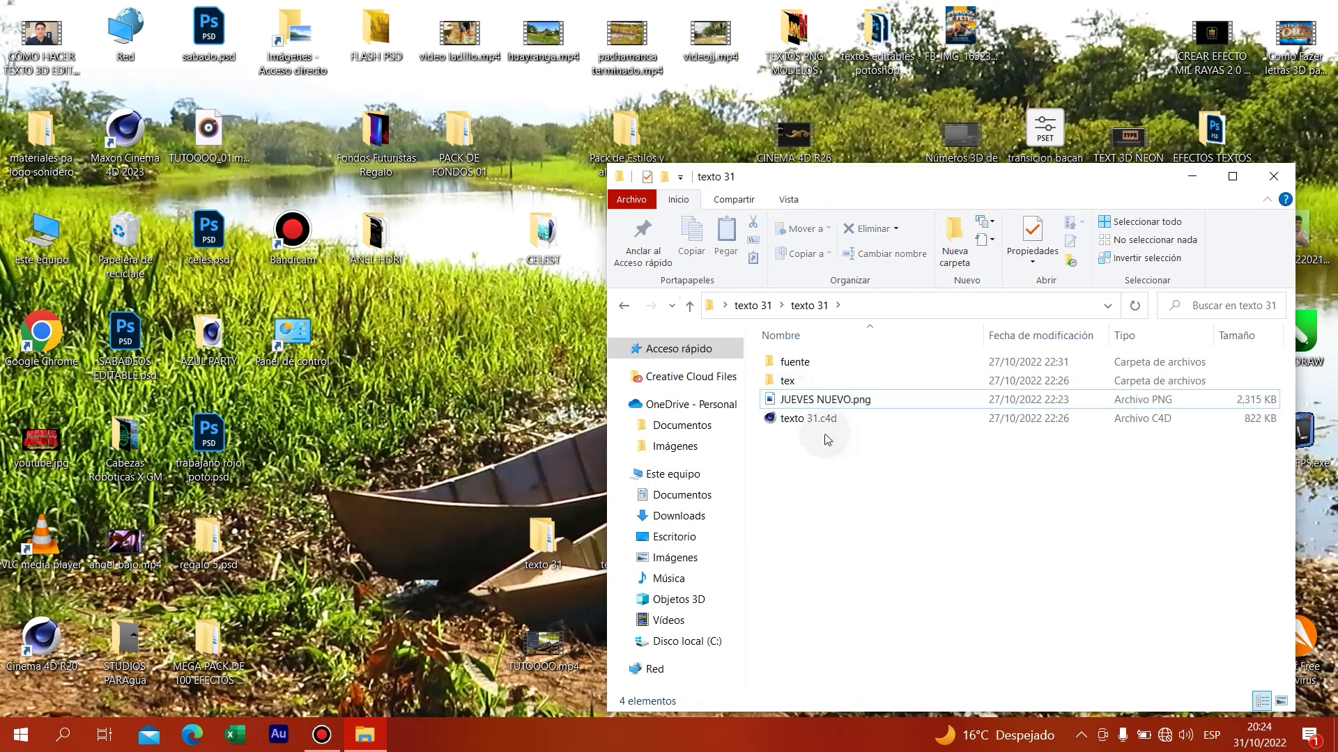
left_click(817, 421)
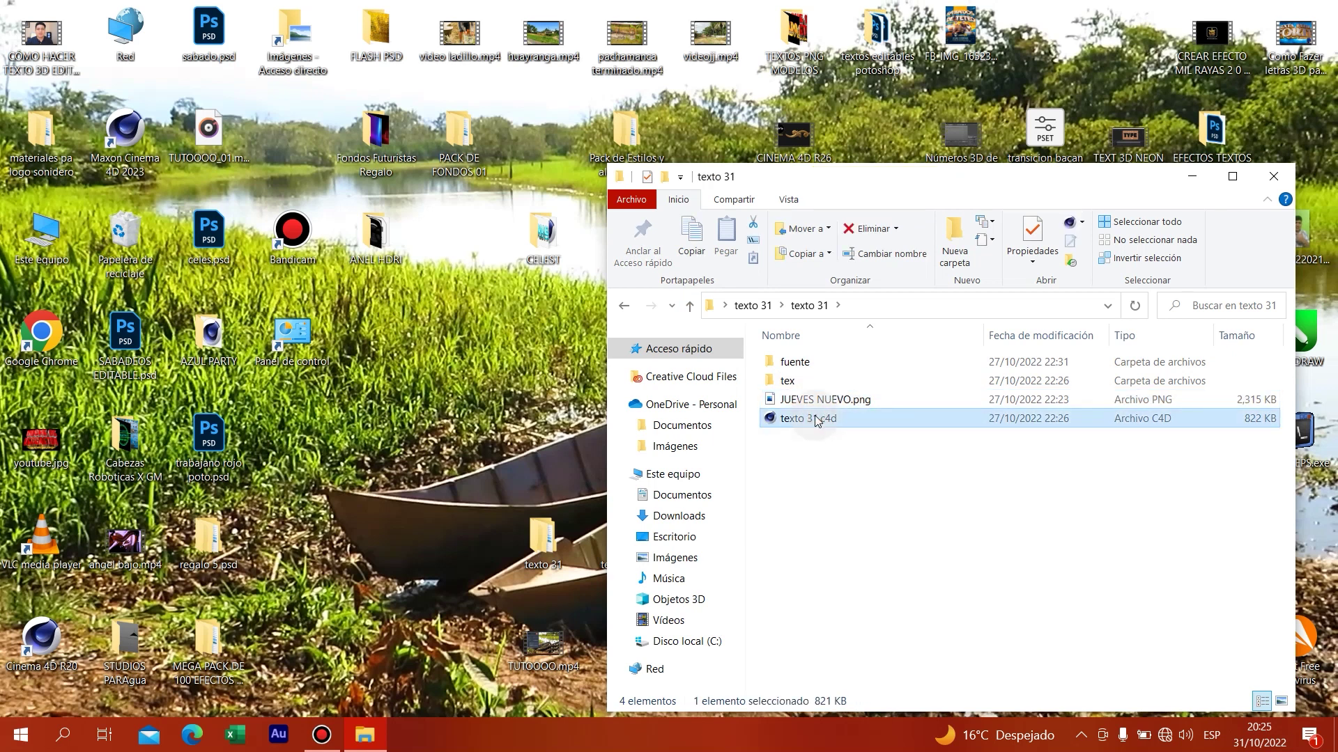
key("alt+F4")
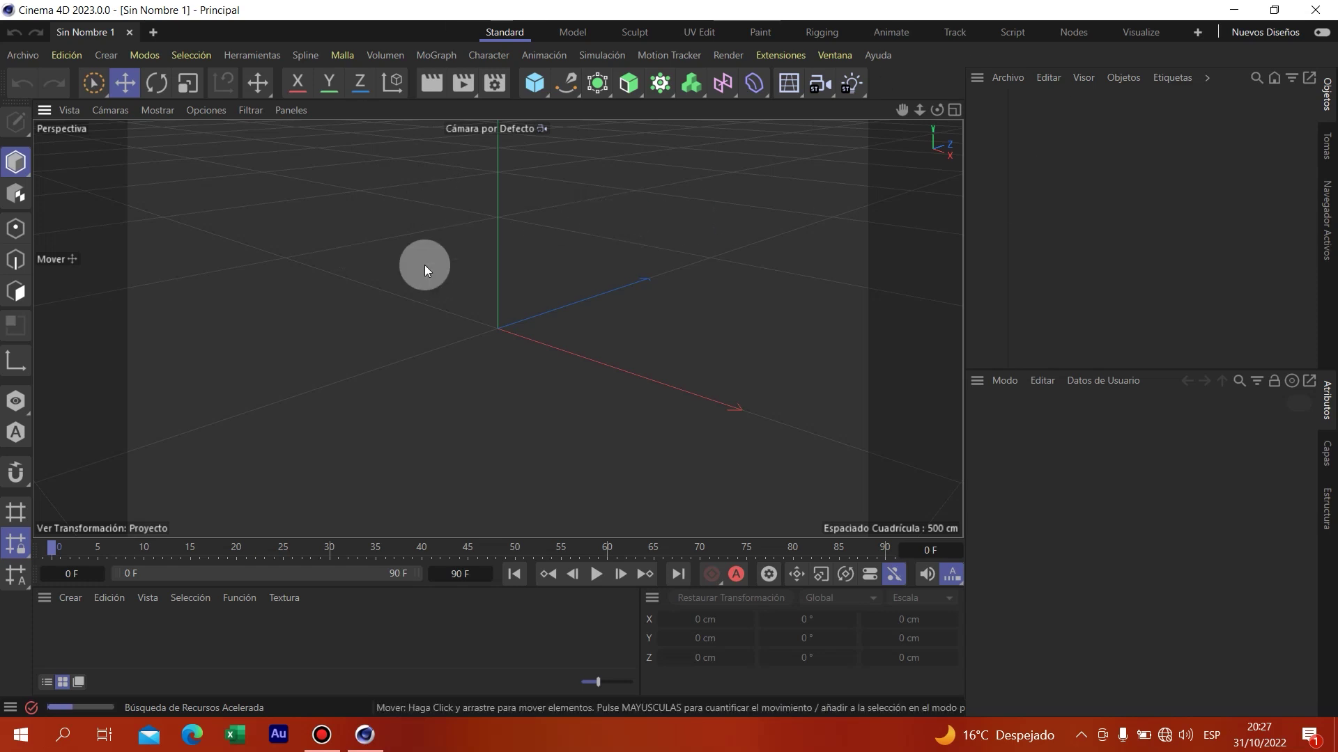
From the Archivo menu, choose to open an existing project file
left_click(23, 56)
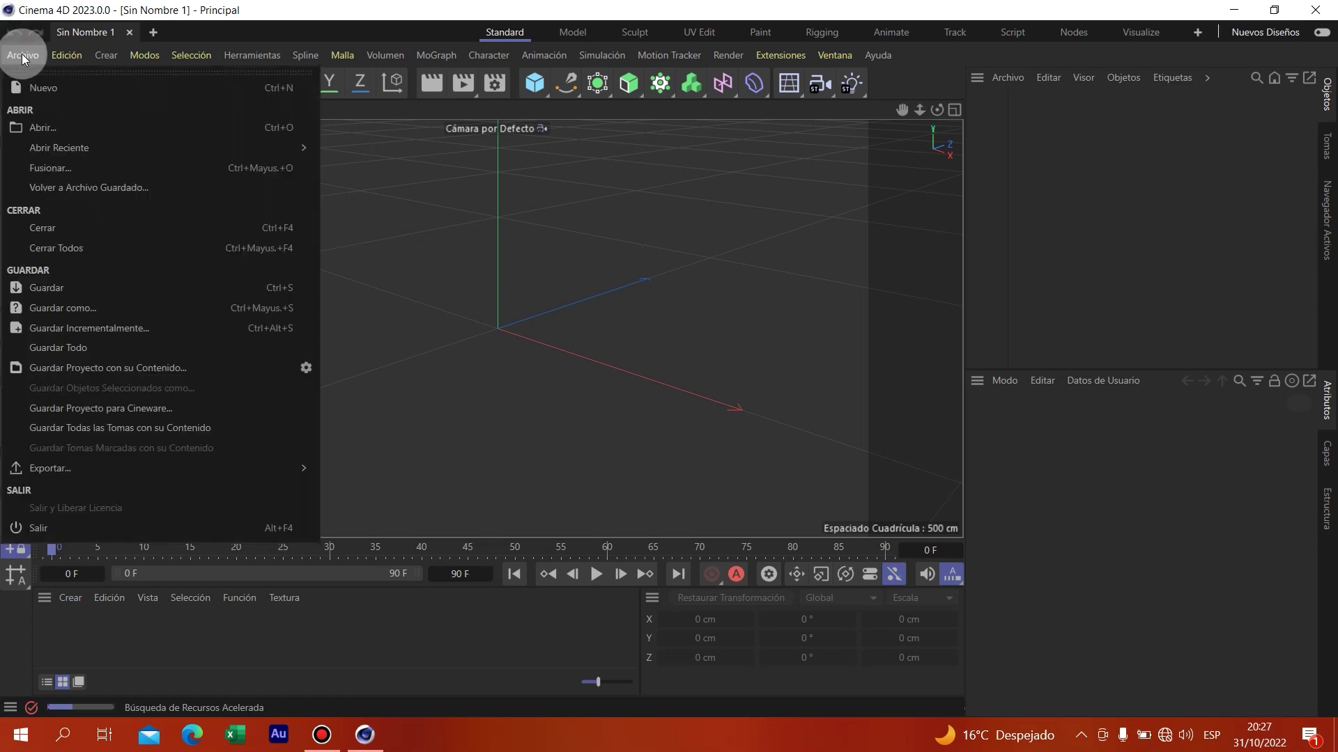
left_click(80, 127)
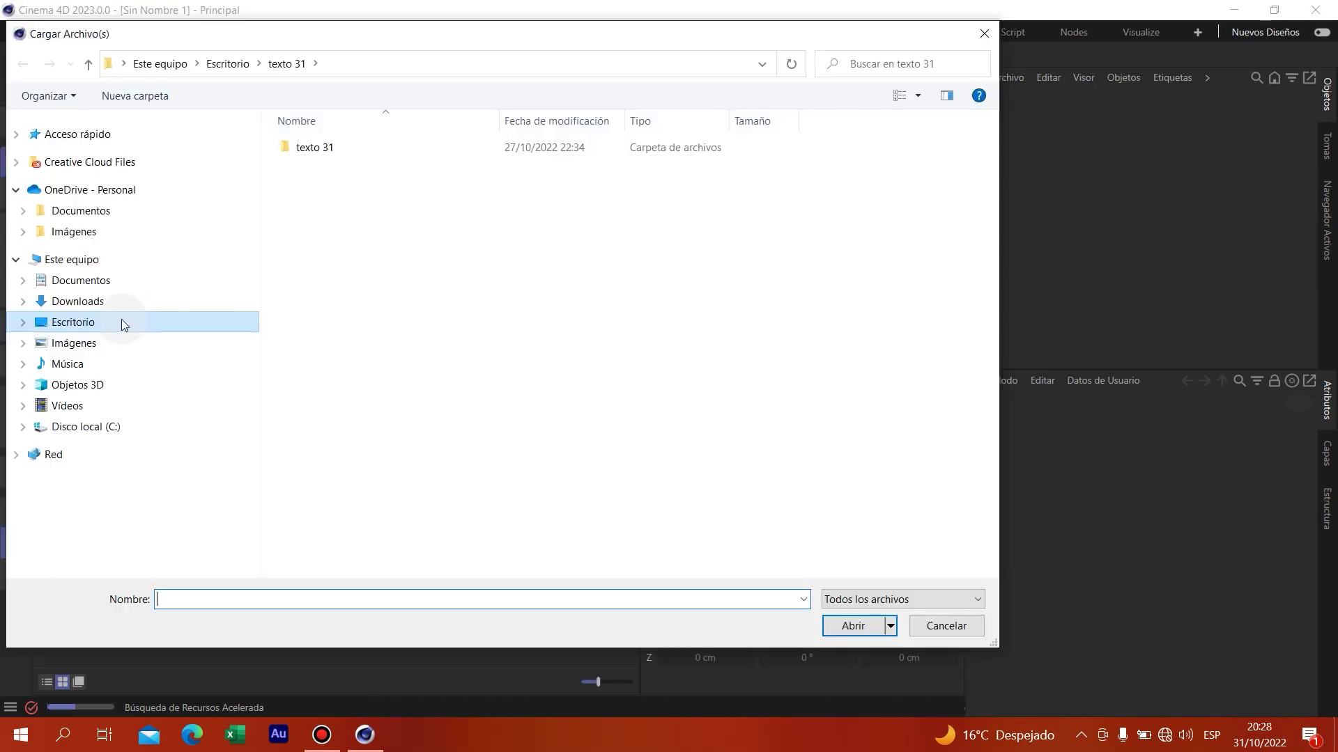
Browse to Desktop > texto 31 > texto 31 and open texto 31.c4d
left_click(117, 323)
left_click(80, 321)
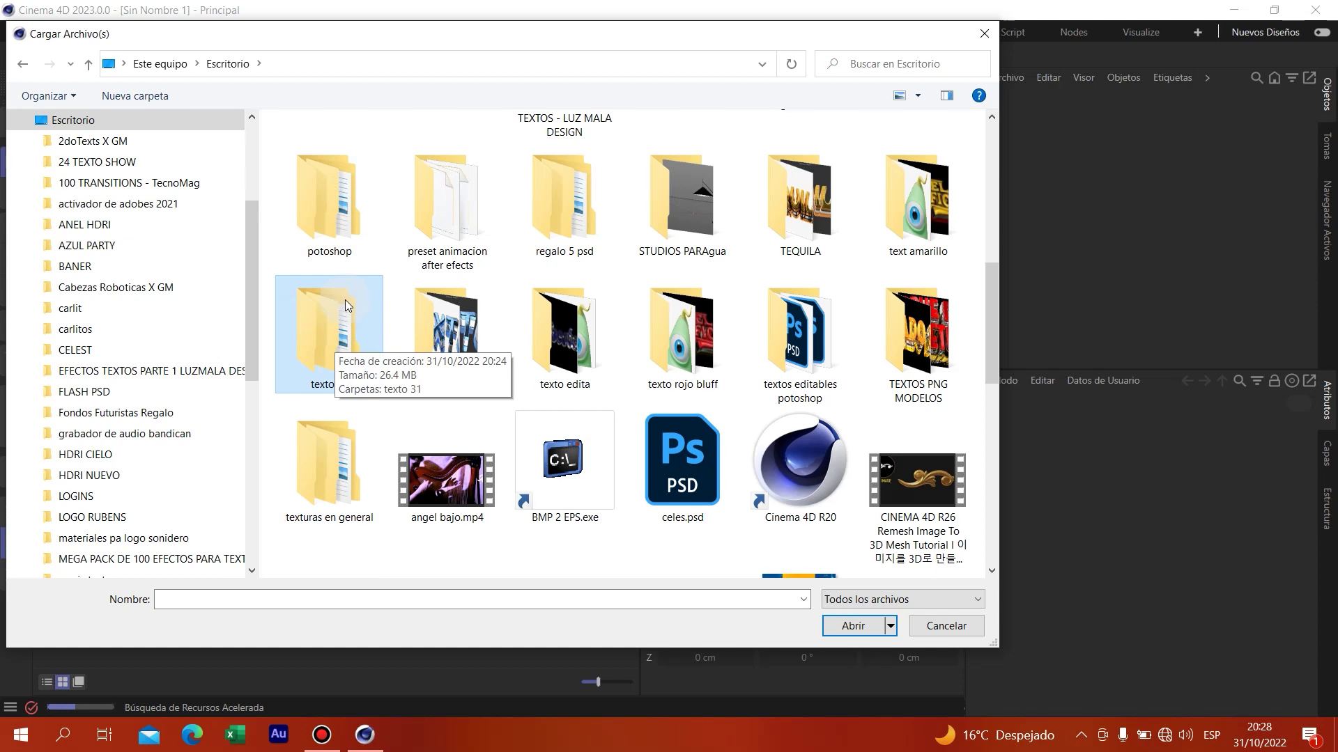
double_click(341, 308)
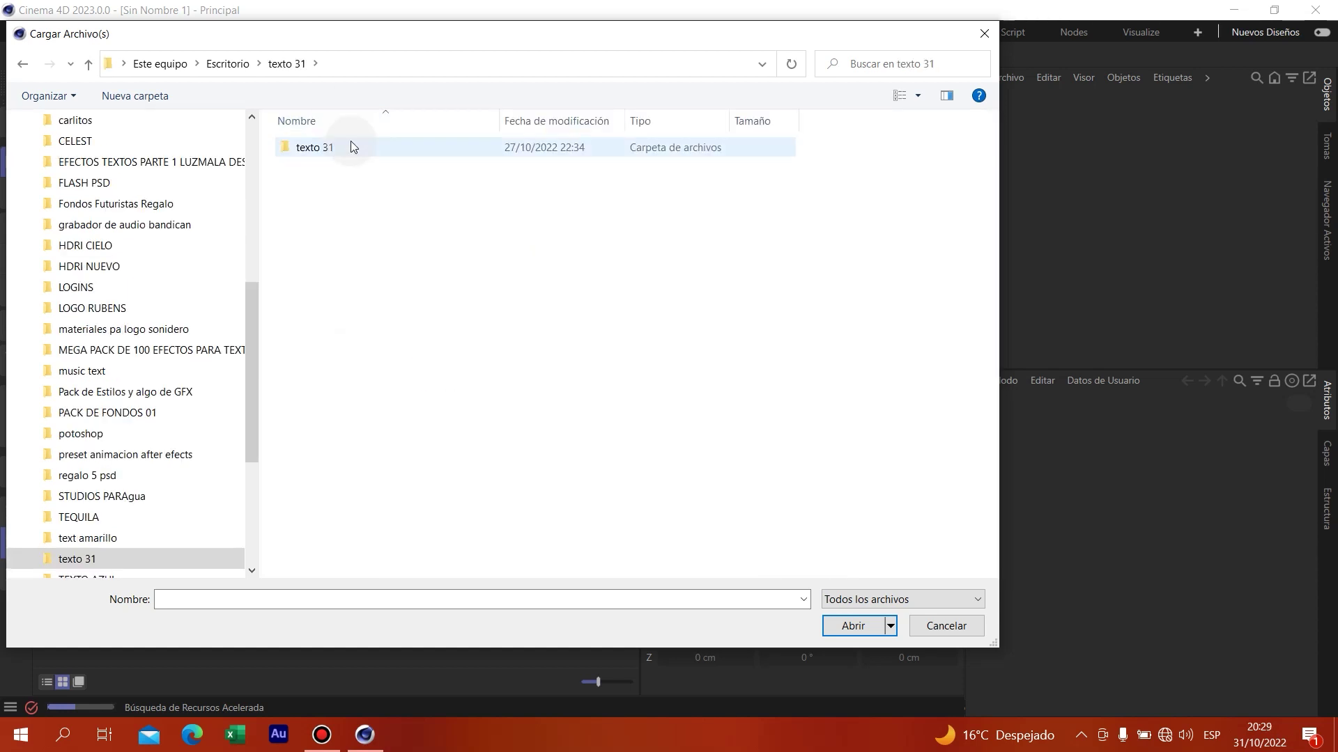
left_click(348, 149)
double_click(347, 149)
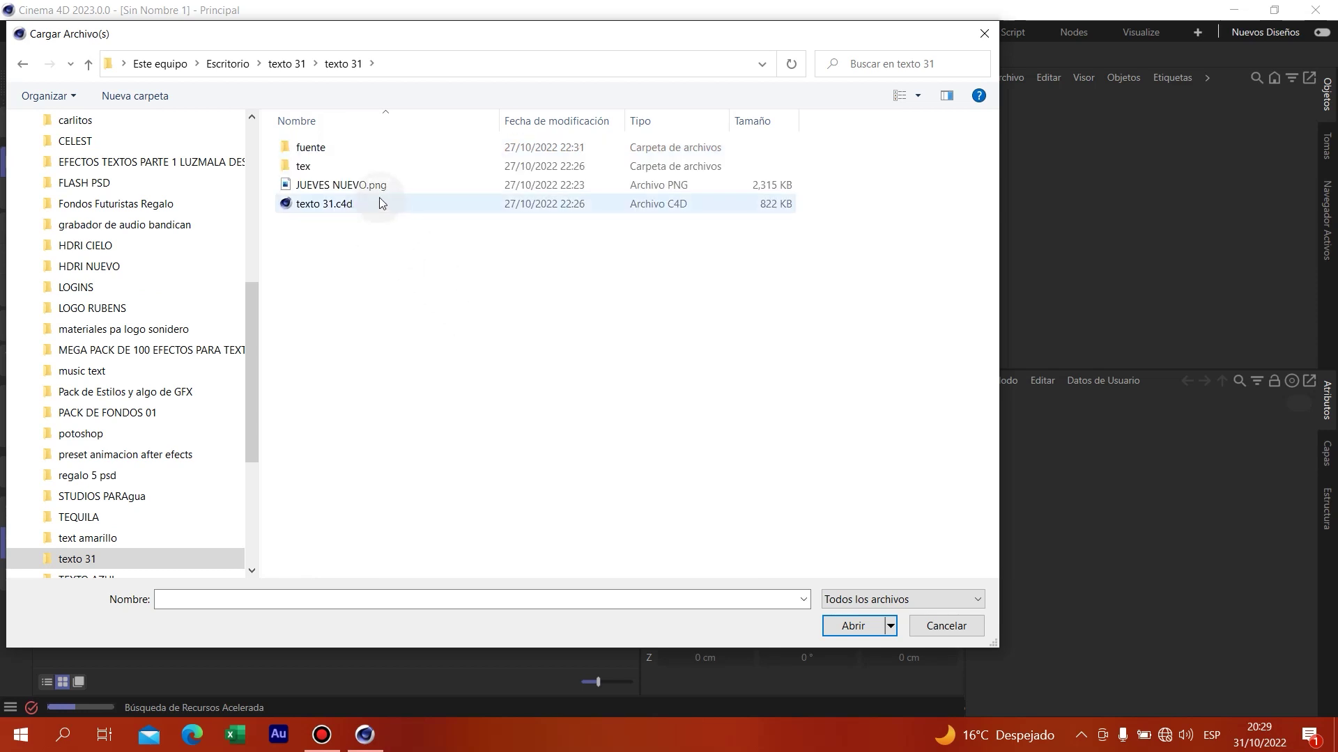
left_click(338, 205)
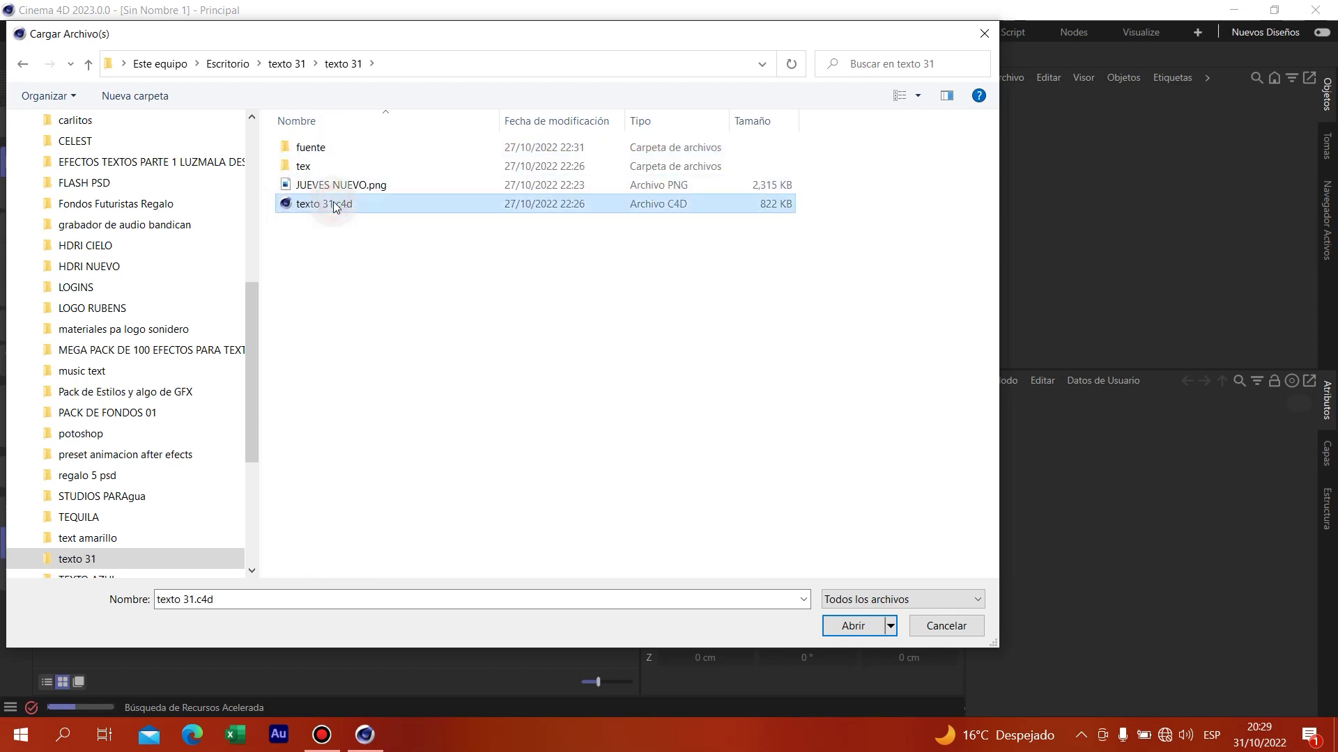
left_click(853, 626)
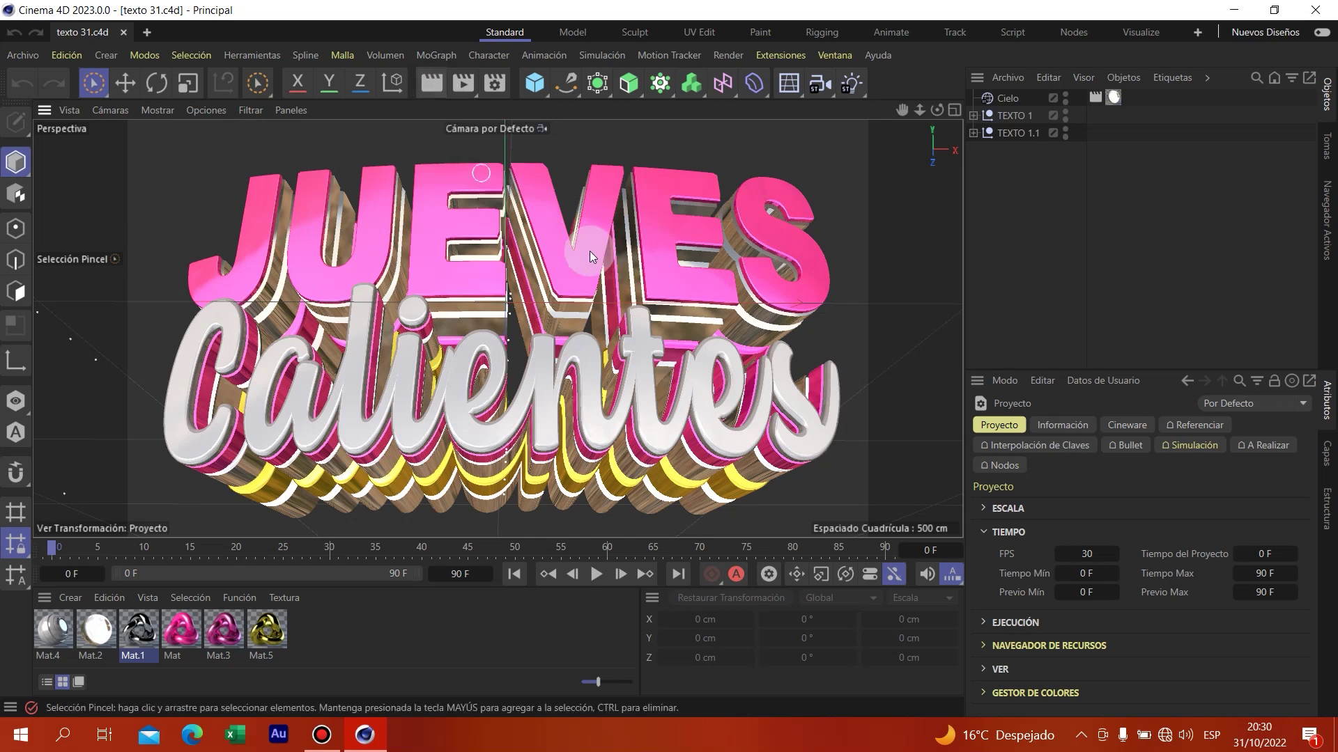
Render a viewport preview, then expand the TEXTO 1 group in the Object Manager
left_click(430, 85)
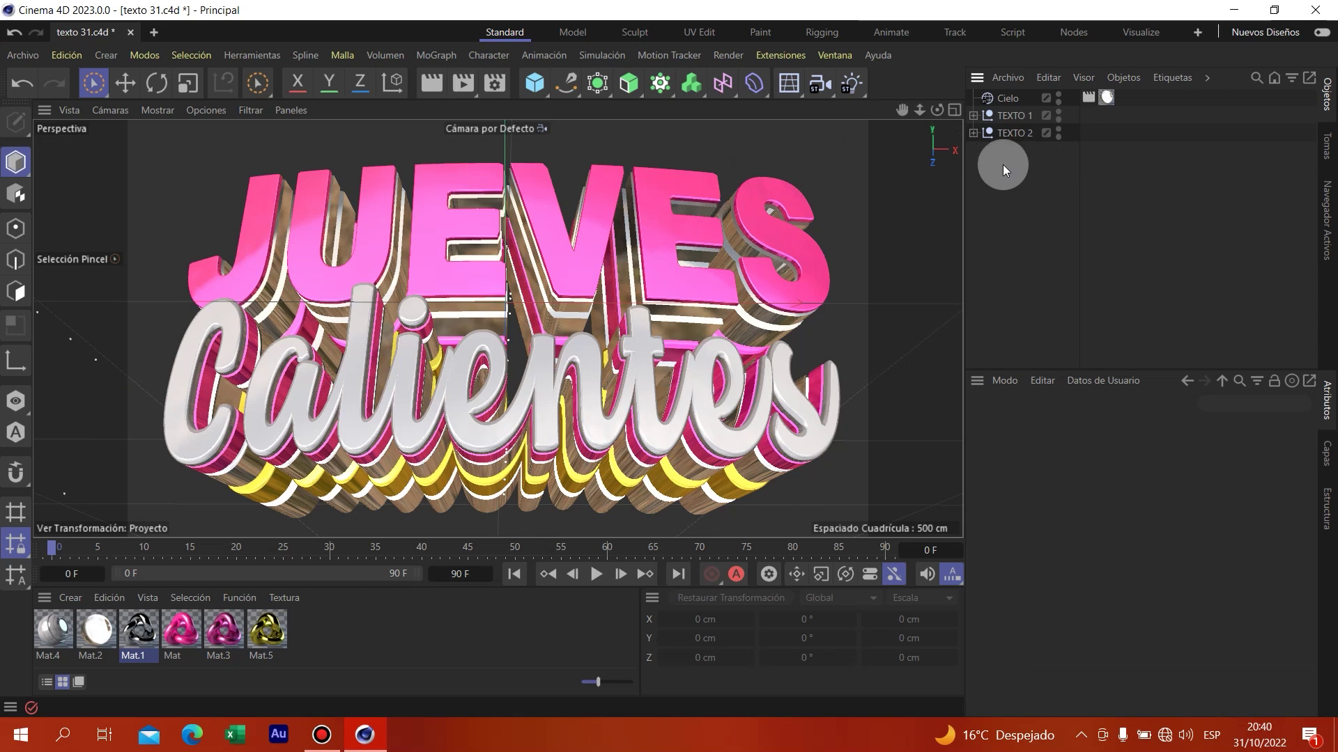
left_click(973, 116)
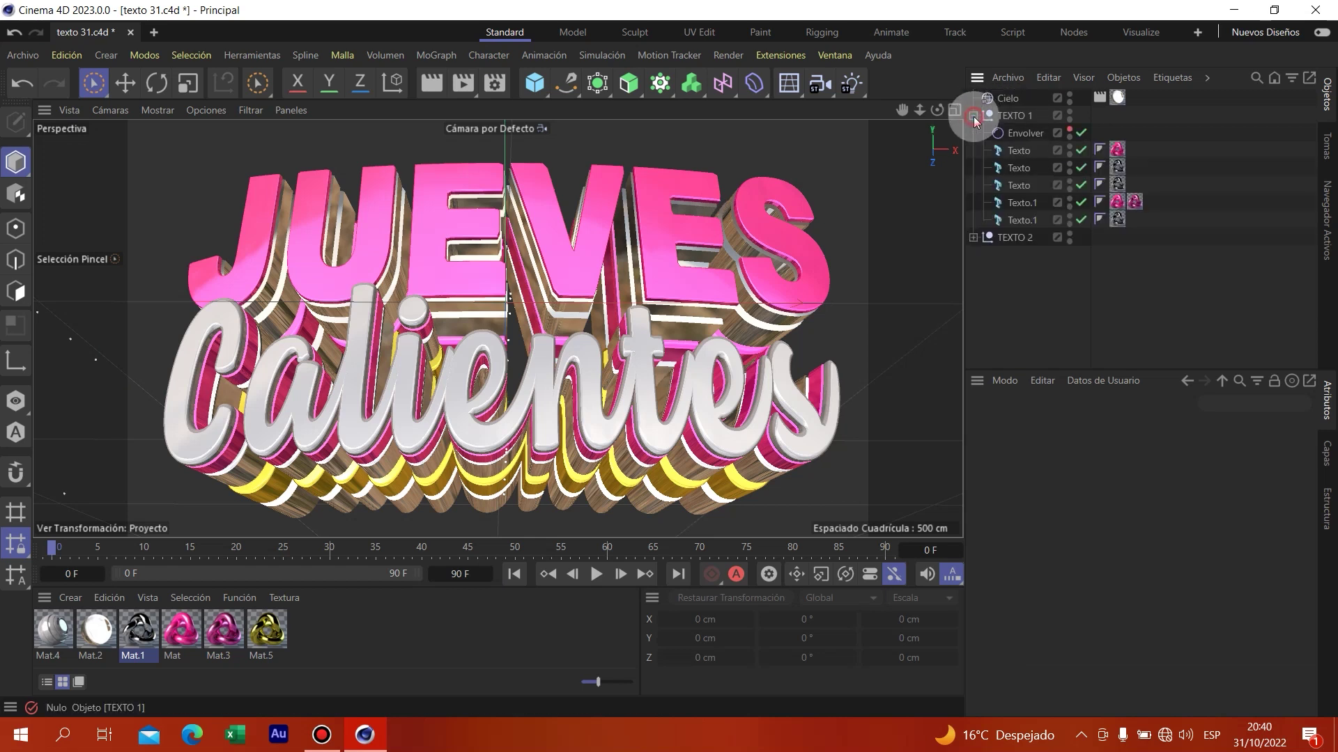
Change TEXTO 1's Texto layers from JUEVES to DOMINGO, then collapse it and expand TEXTO 2
left_click(1005, 152)
left_click(1018, 184, "shift")
left_click(1017, 204, "shift")
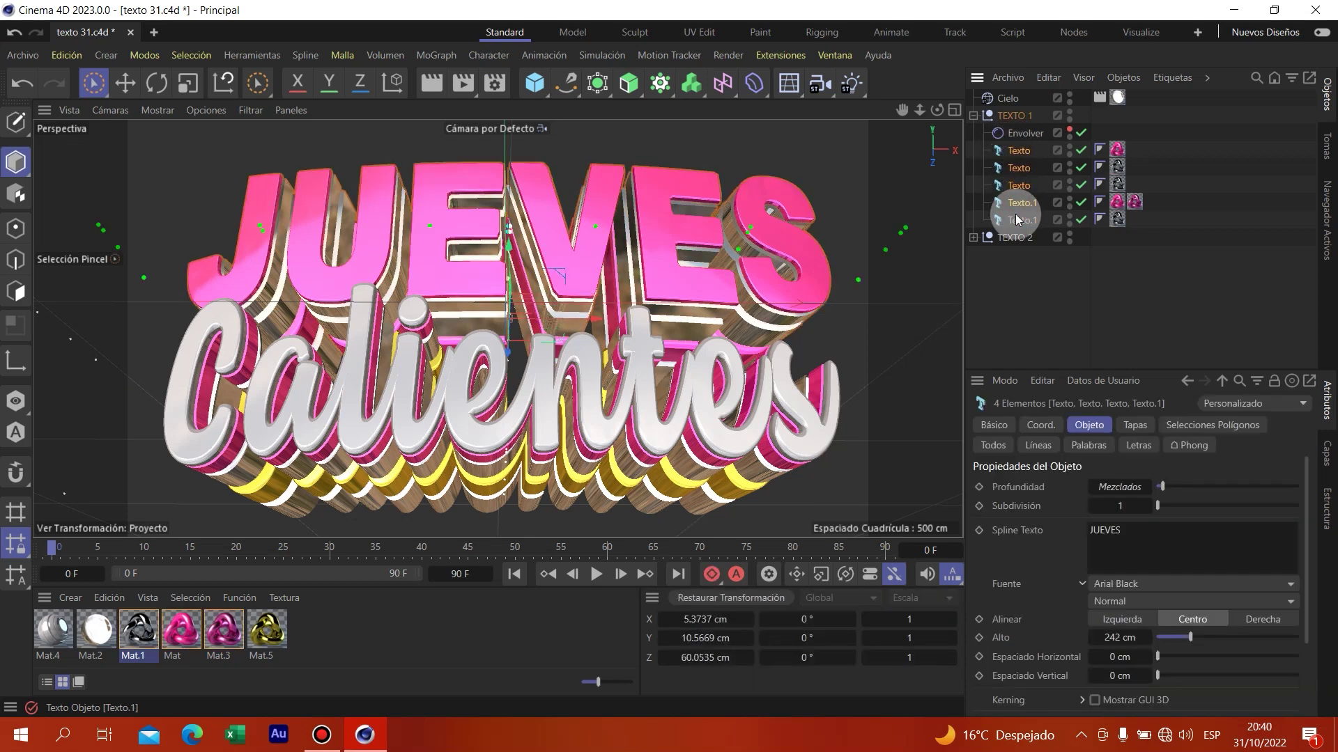
left_click(1021, 221, "shift")
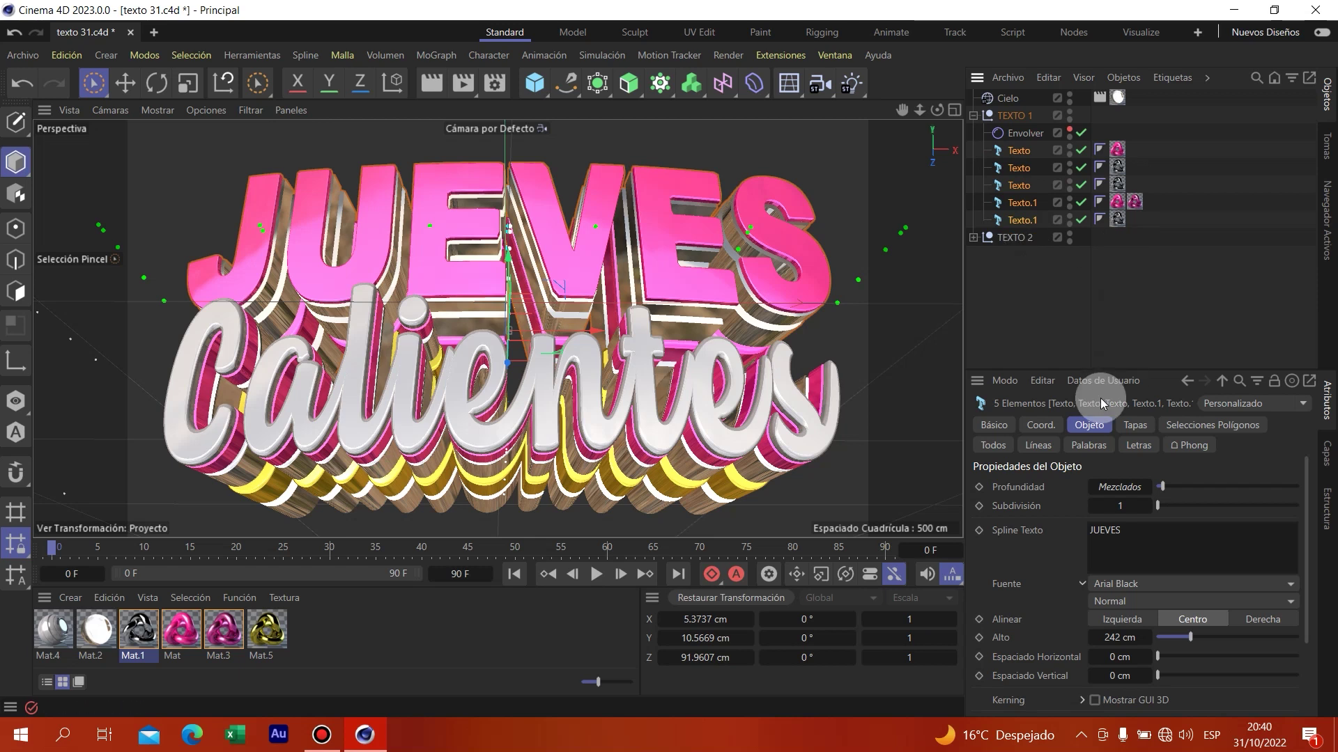
left_click(1129, 531)
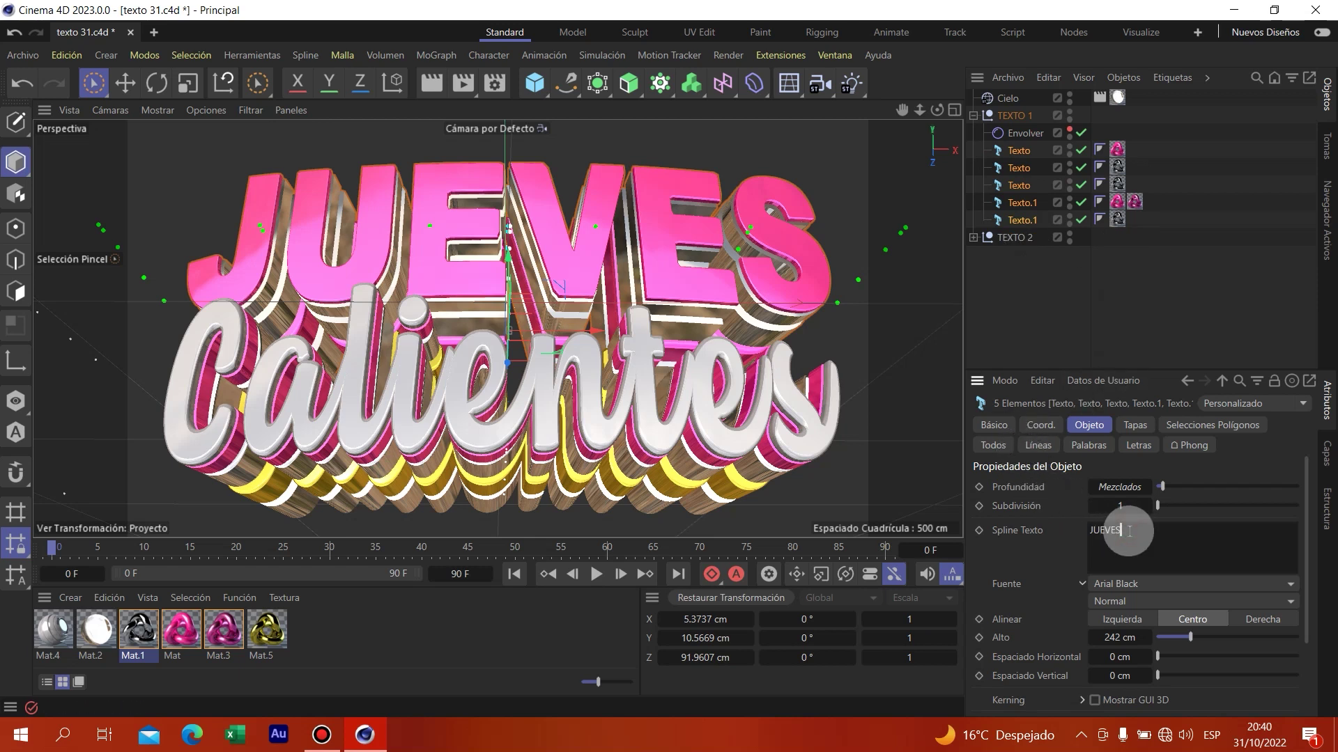
key("BackSpace")
key("BackSpace")
key("BackSpace")
key("BackSpace")
key("BackSpace")
key("BackSpace")
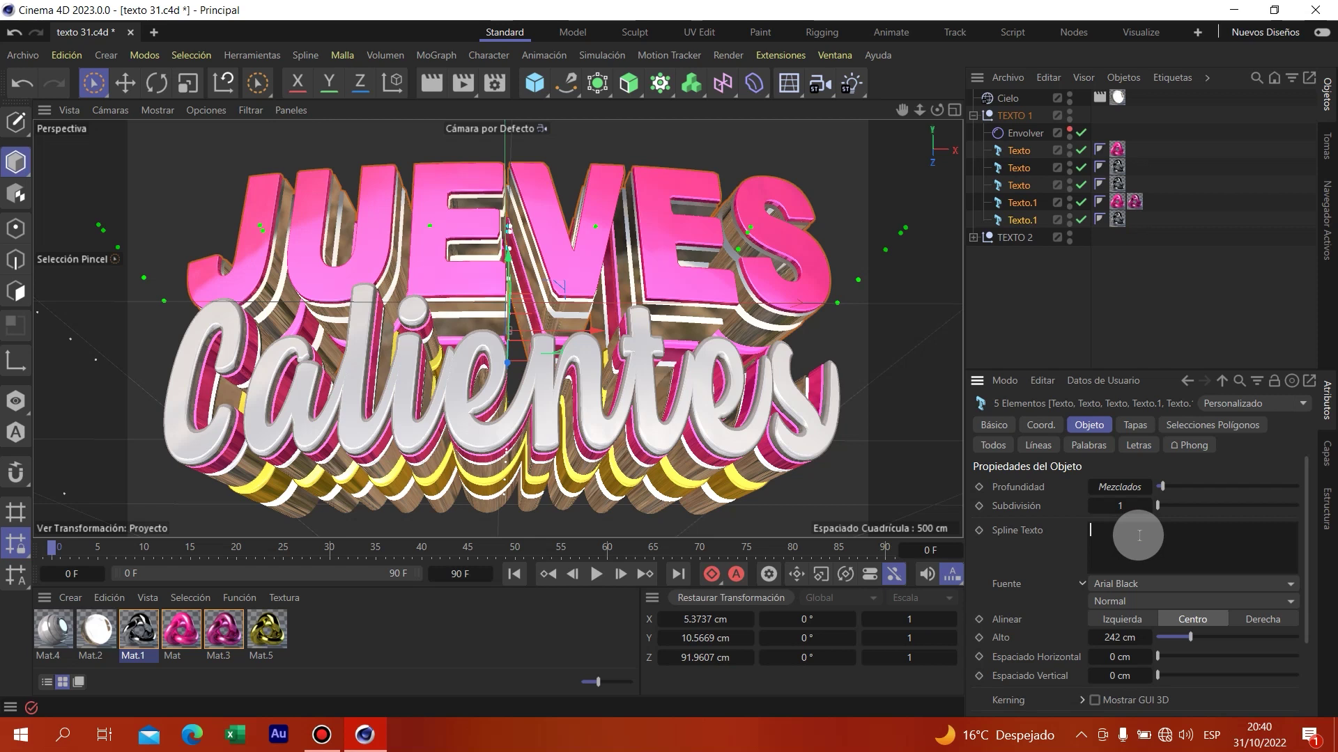
type("DOMINGO")
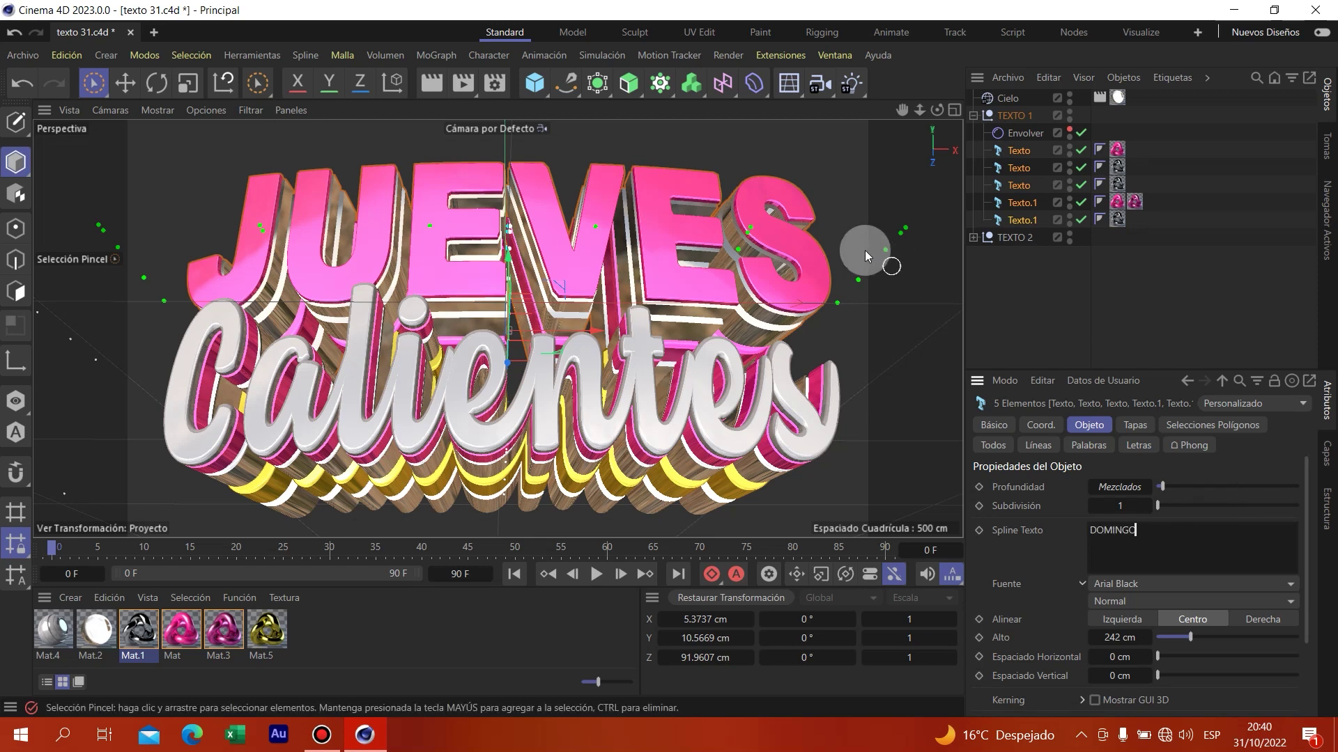
left_click(820, 158)
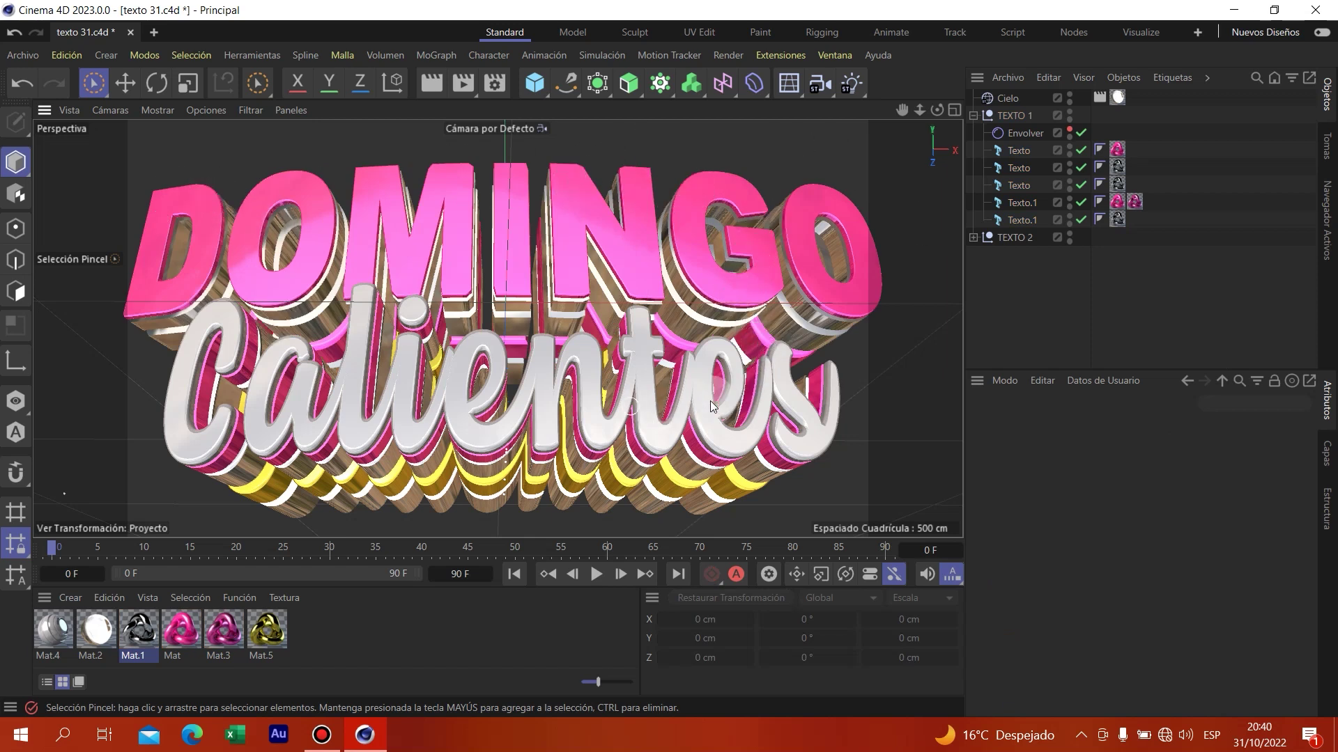
left_click(974, 116)
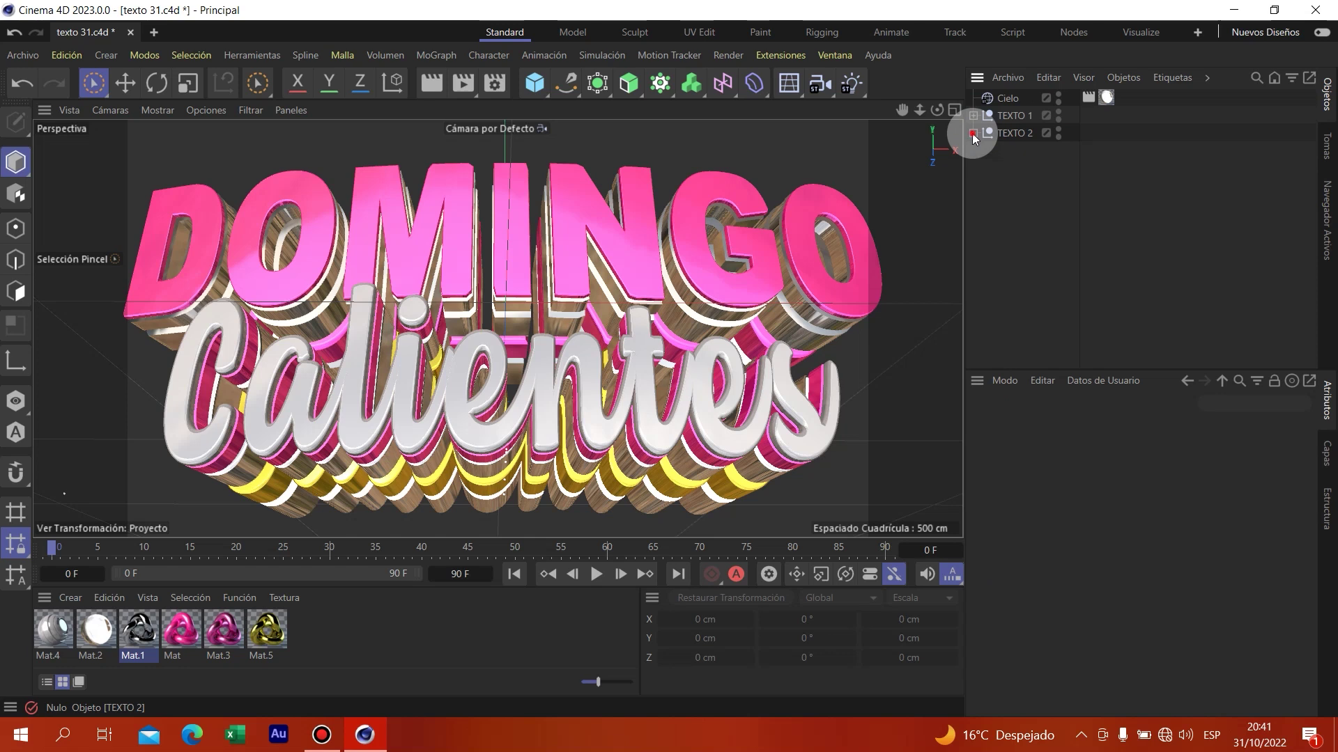
left_click(974, 132)
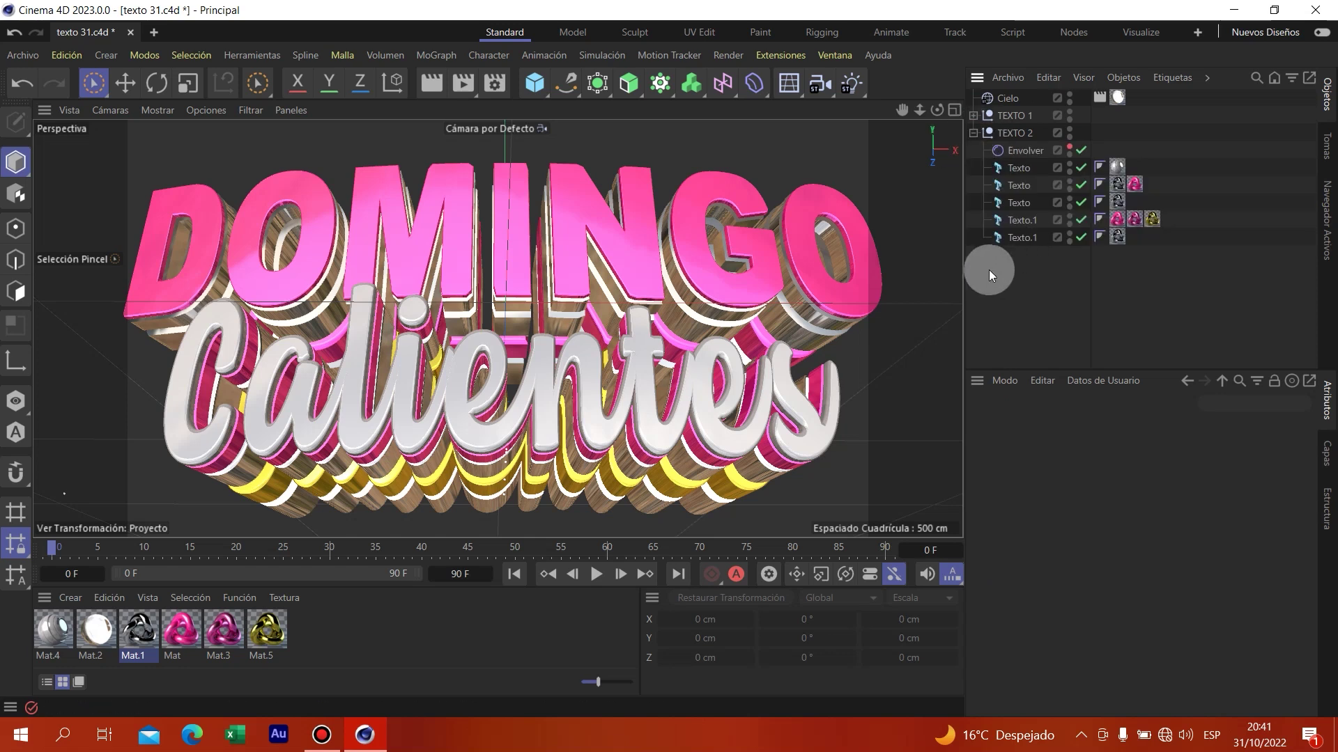
Box-select TEXTO 2's text layers and replace Calientes with De Fiestas
left_click_drag(986, 269, 1059, 165)
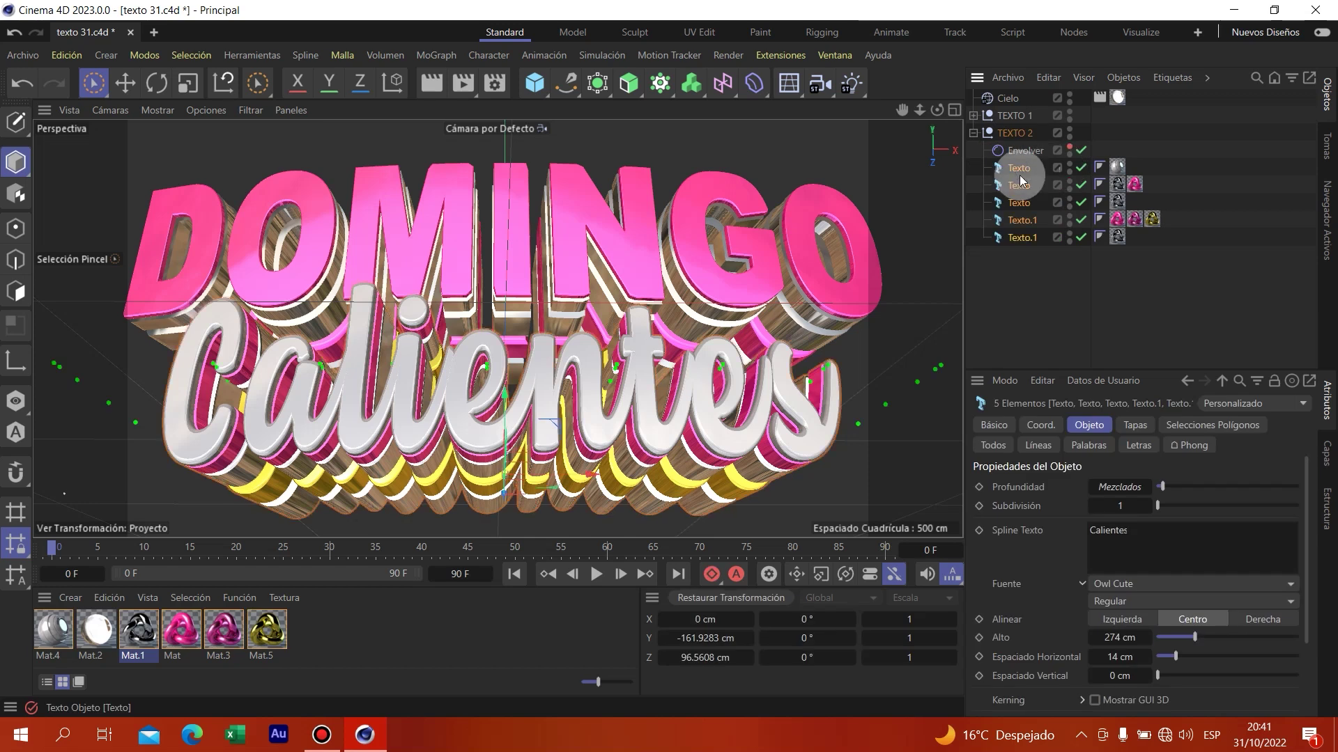
left_click(1130, 530)
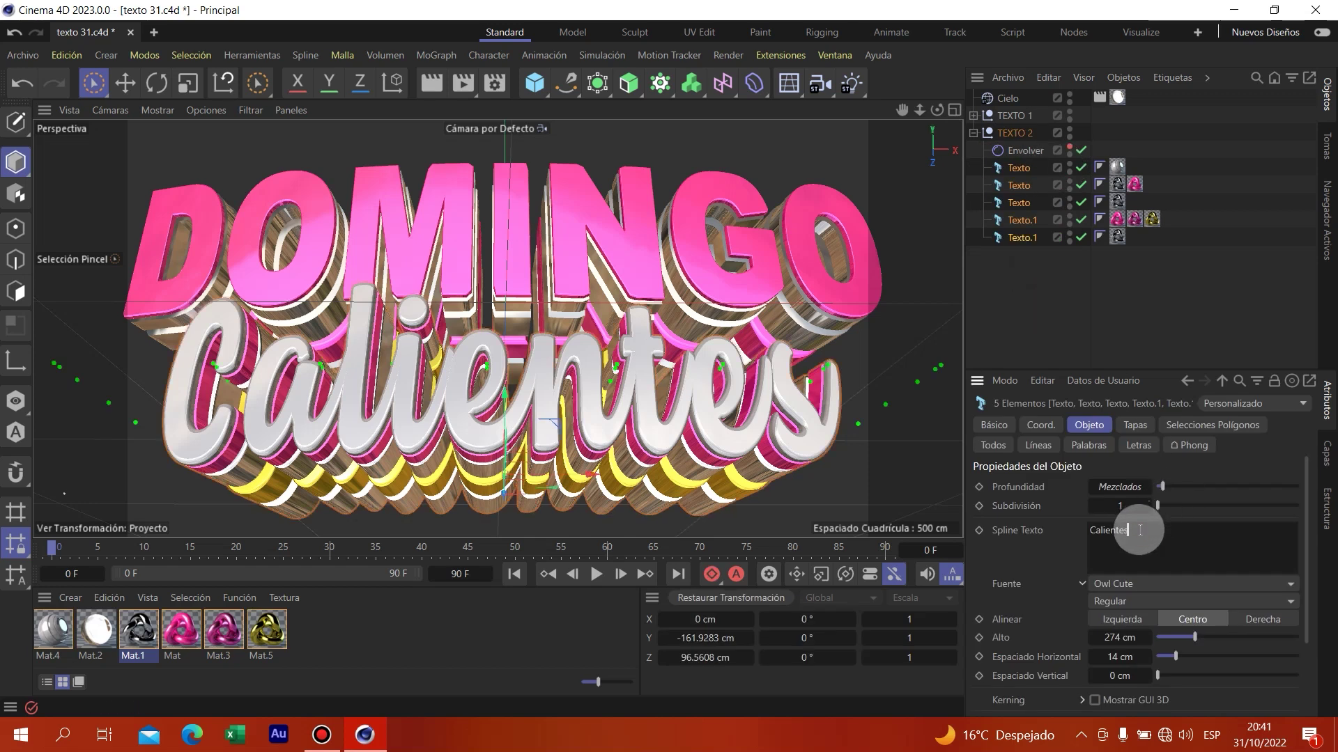
key("BackSpace")
key("BackSpace")
key("BackSpace")
key("BackSpace")
key("BackSpace")
key("BackSpace")
key("BackSpace")
key("BackSpace")
type("De")
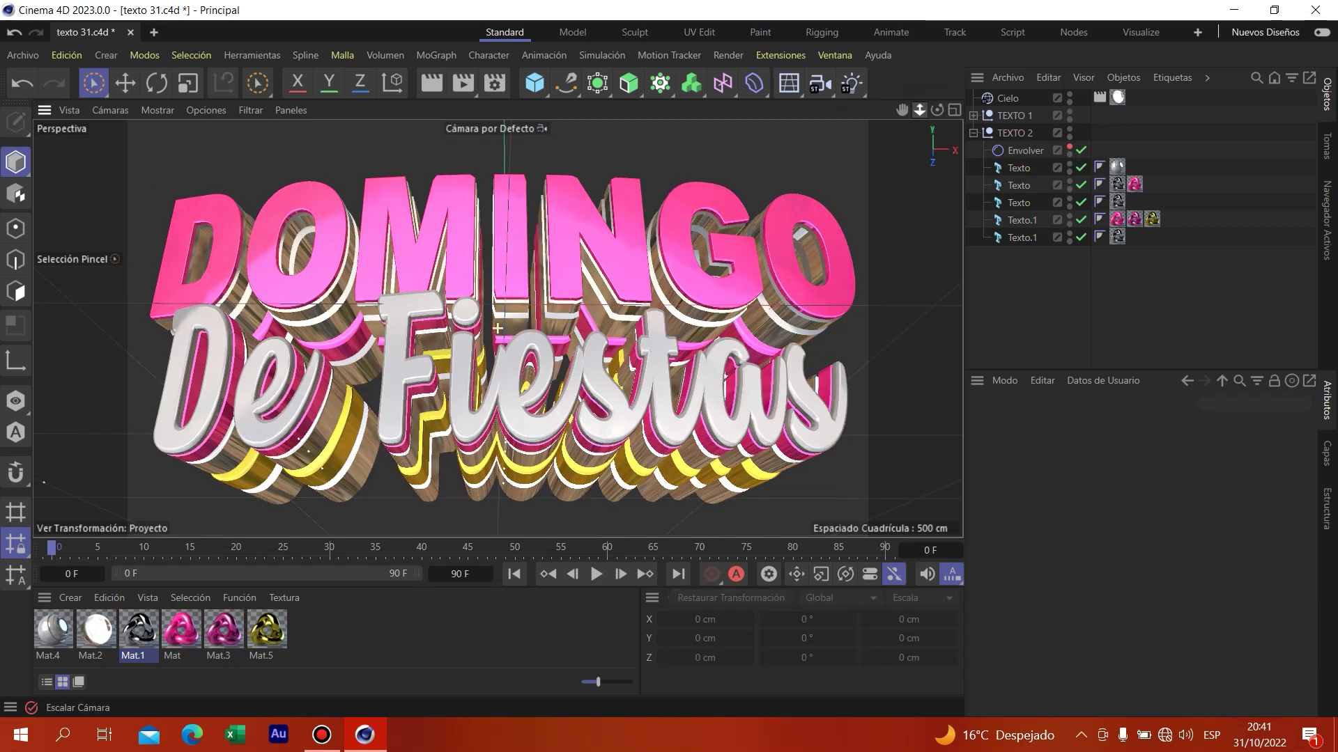
left_click_drag(918, 112, 916, 116)
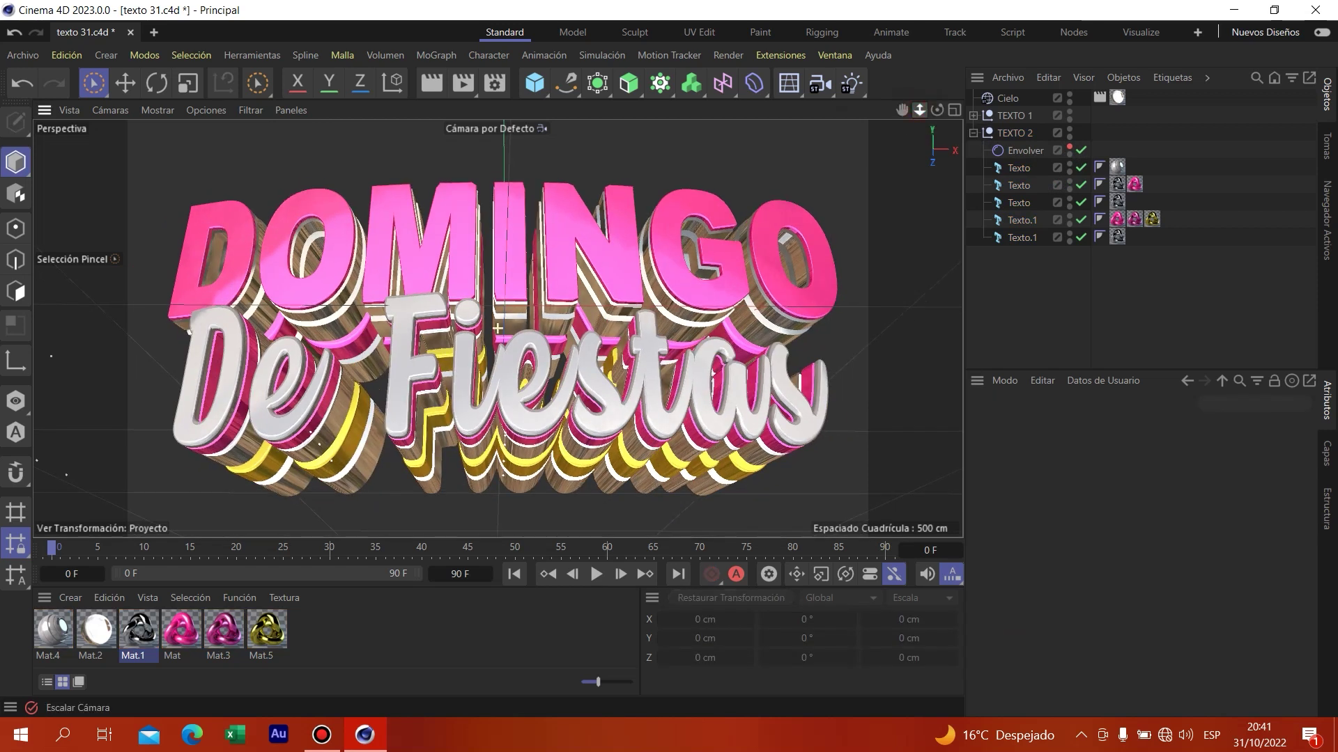
Collapse and select TEXTO 2, then drag it along Y to about -158.86 cm beneath DOMINGO
left_click(973, 133)
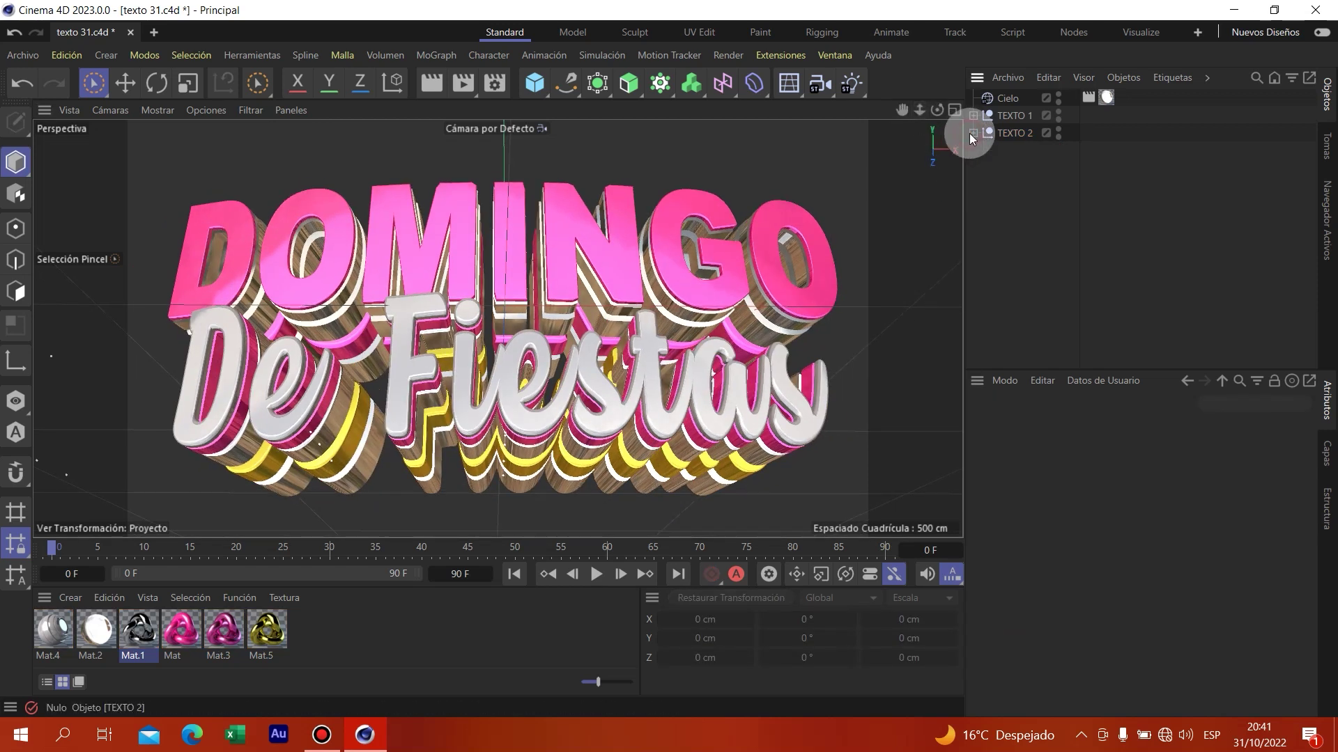
left_click(1006, 132)
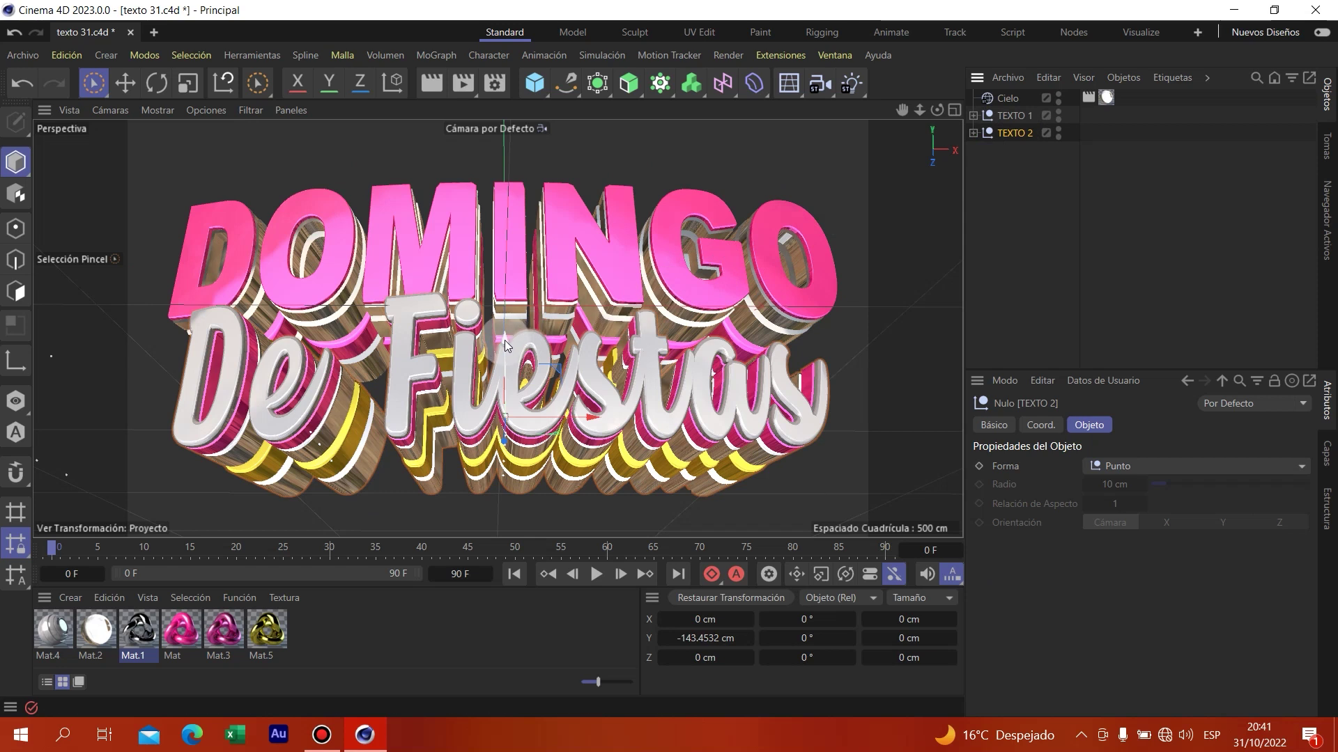
left_click_drag(504, 339, 505, 357)
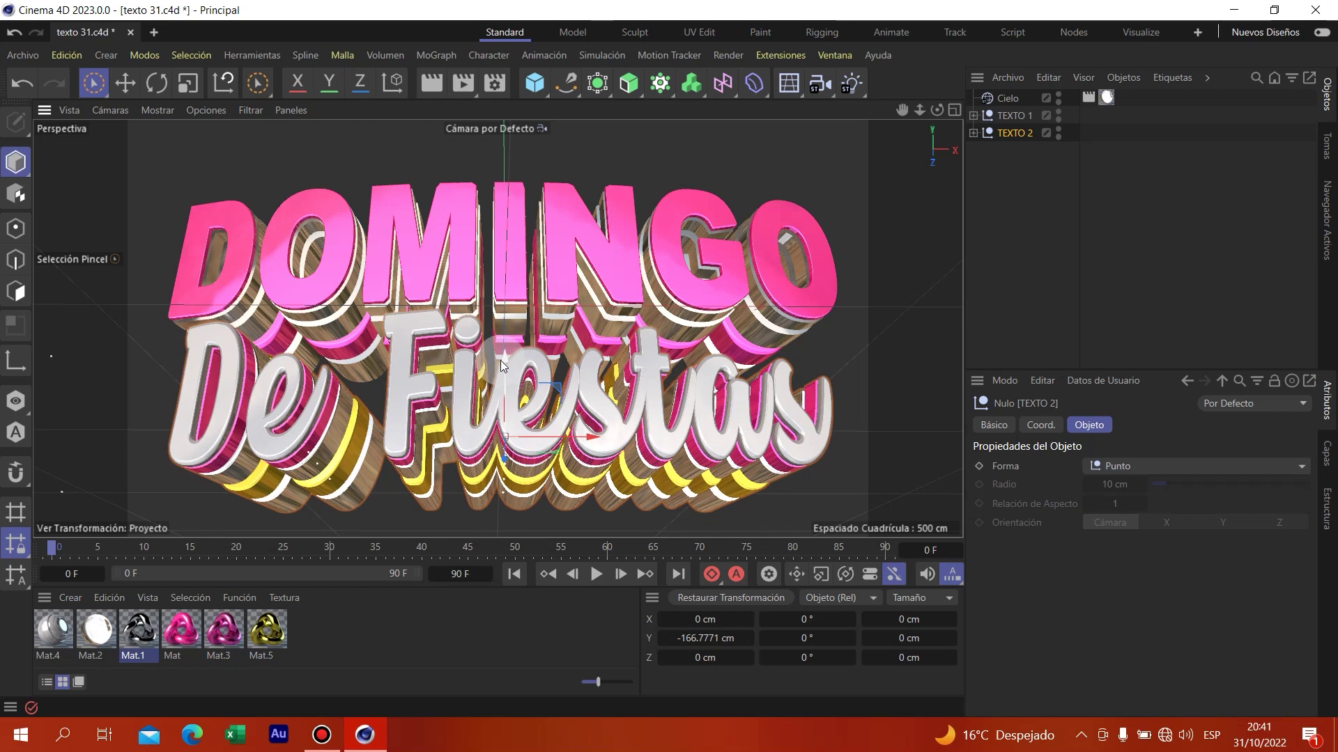
left_click_drag(504, 354, 504, 333)
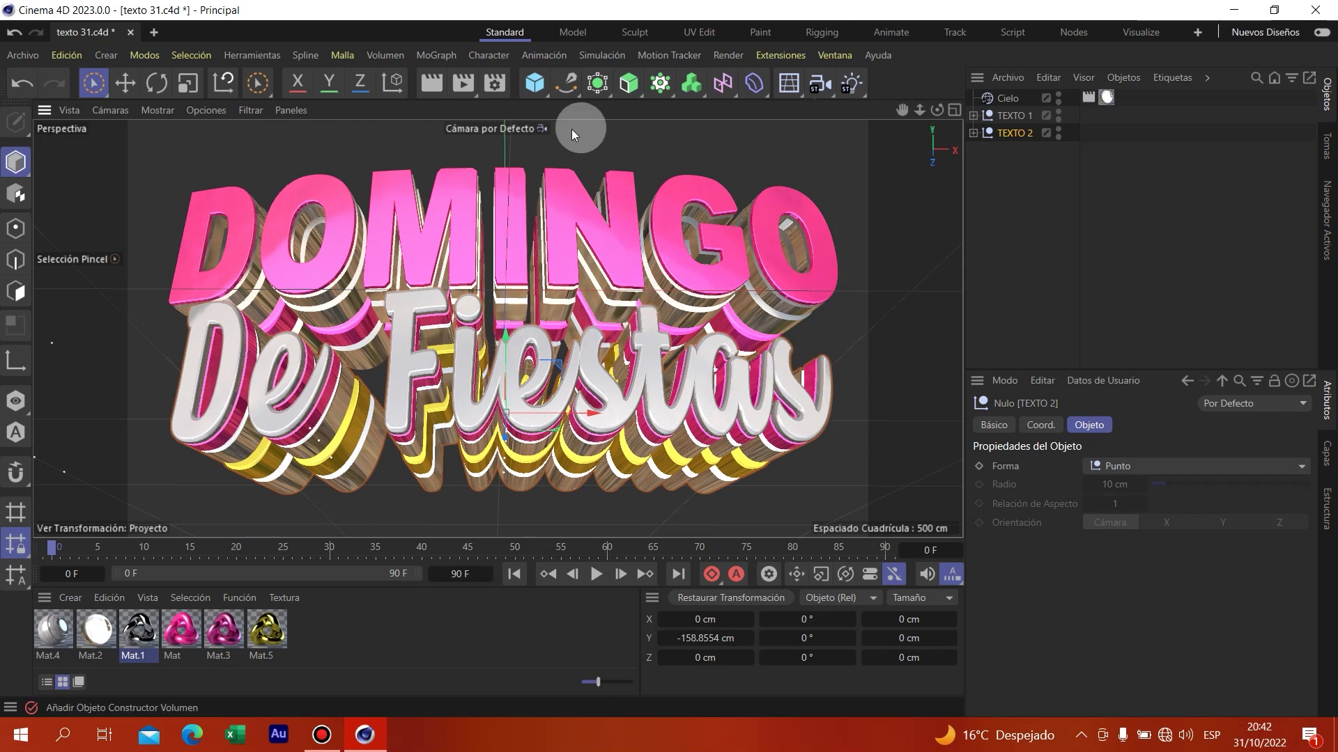
Render a viewport preview of DOMINGO De Fiestas, then open the Render Settings
left_click(428, 85)
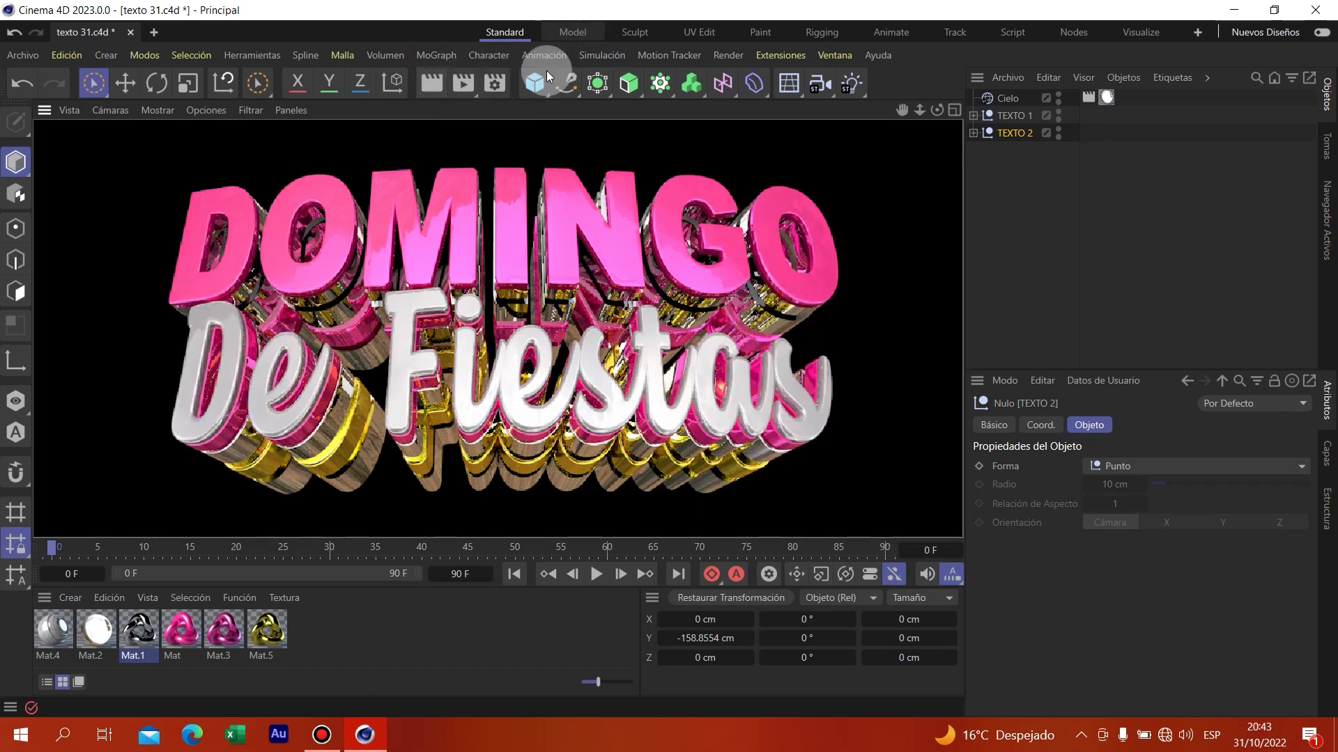
left_click(495, 81)
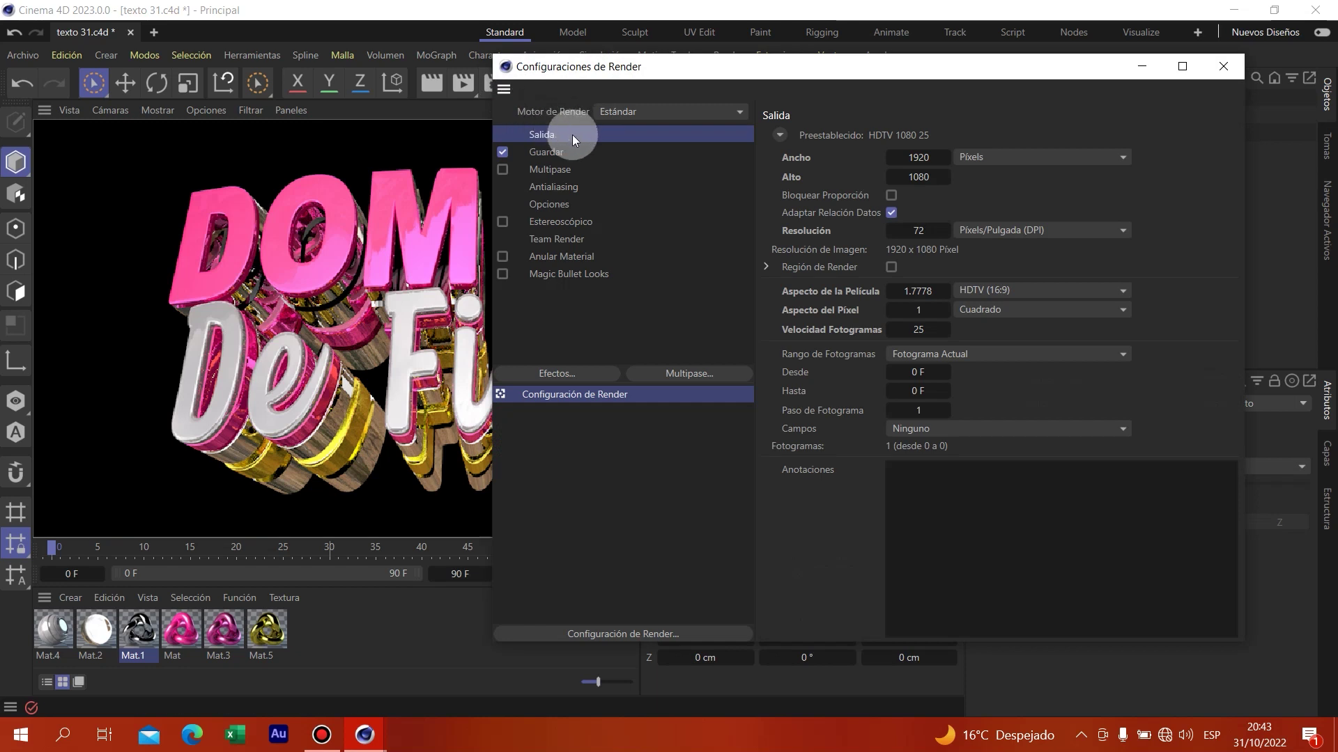
Set the output resolution to the HDTV 1080 25 film/video preset
left_click(574, 136)
left_click(766, 143)
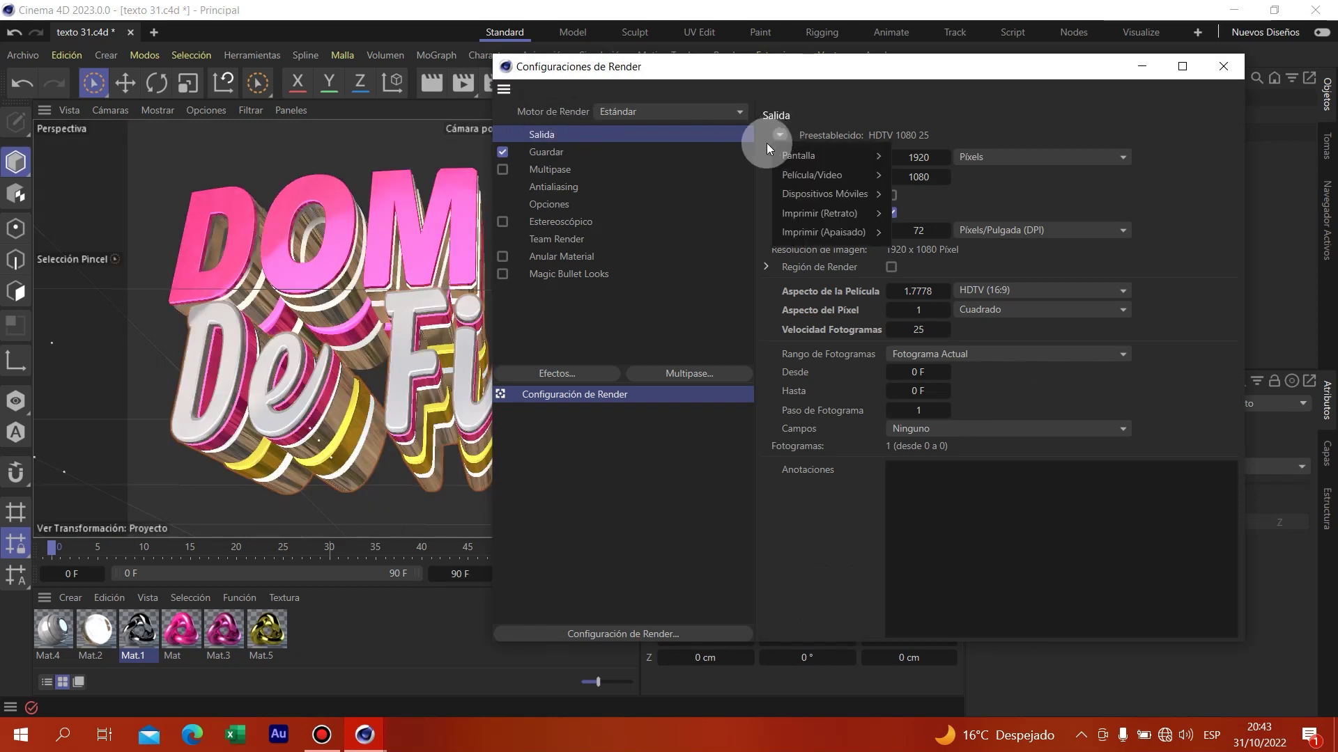
left_click(827, 174)
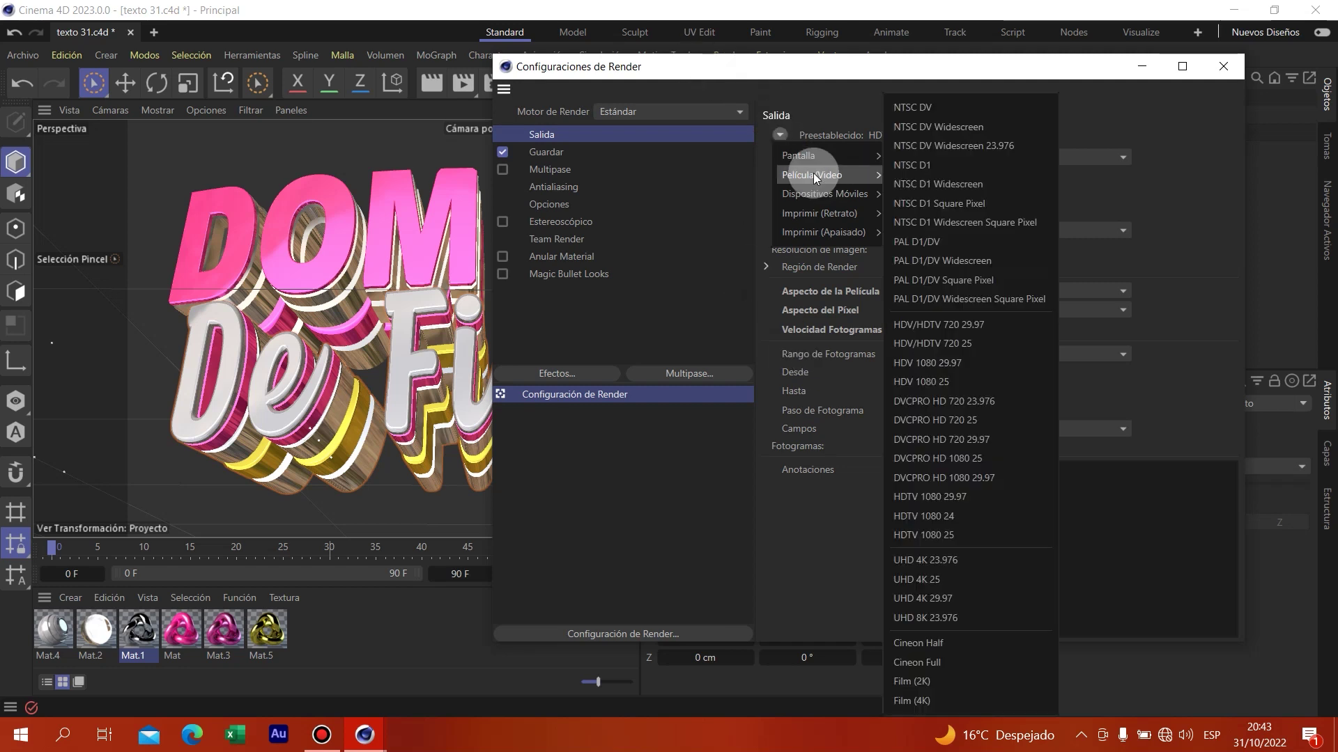
left_click(947, 538)
left_click(557, 187)
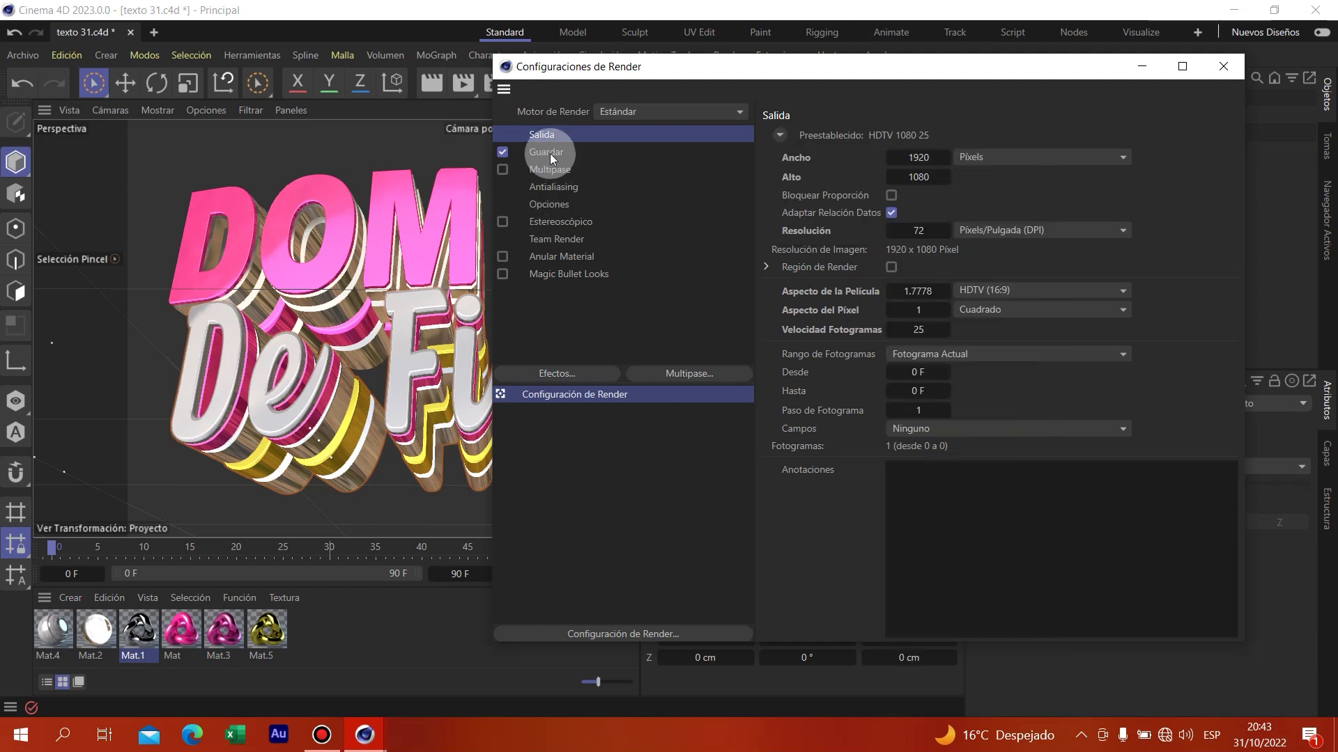
Turn off Canal Alfa for the saved image and browse to the Desktop as save location
left_click(549, 153)
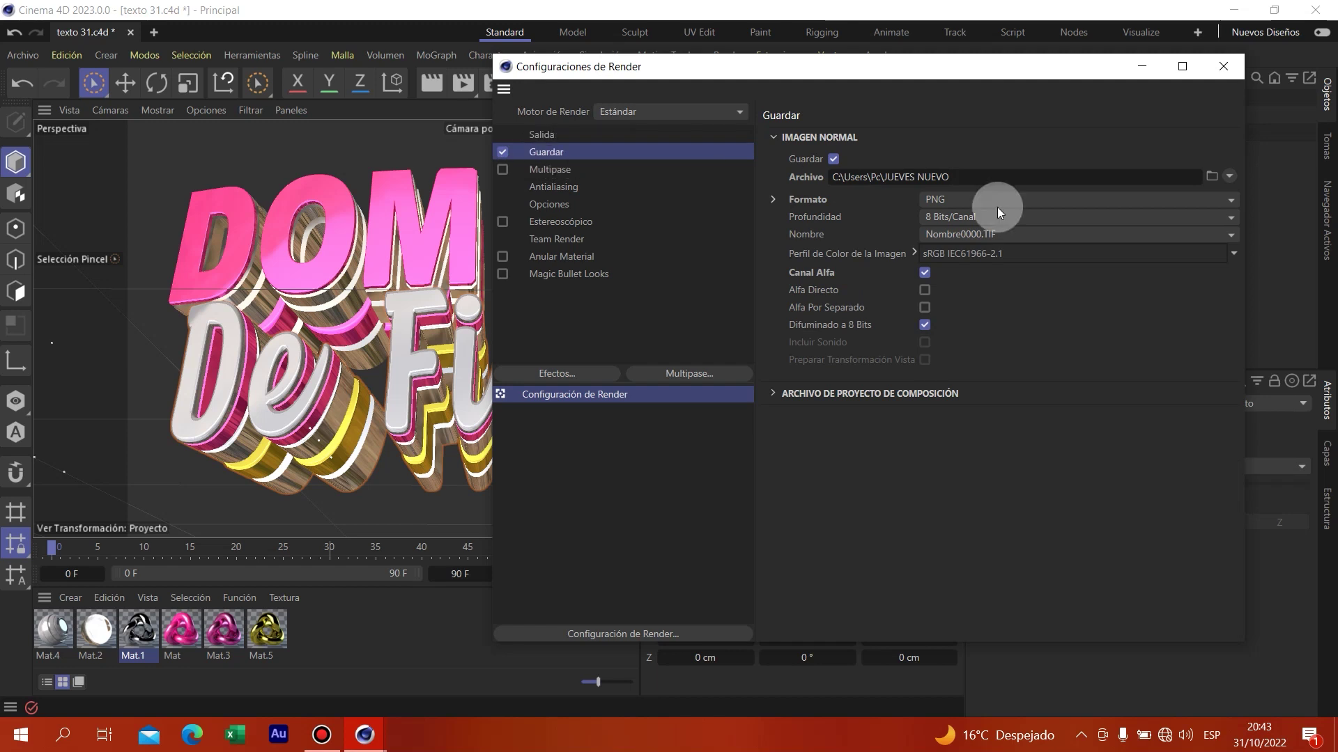
left_click(924, 273)
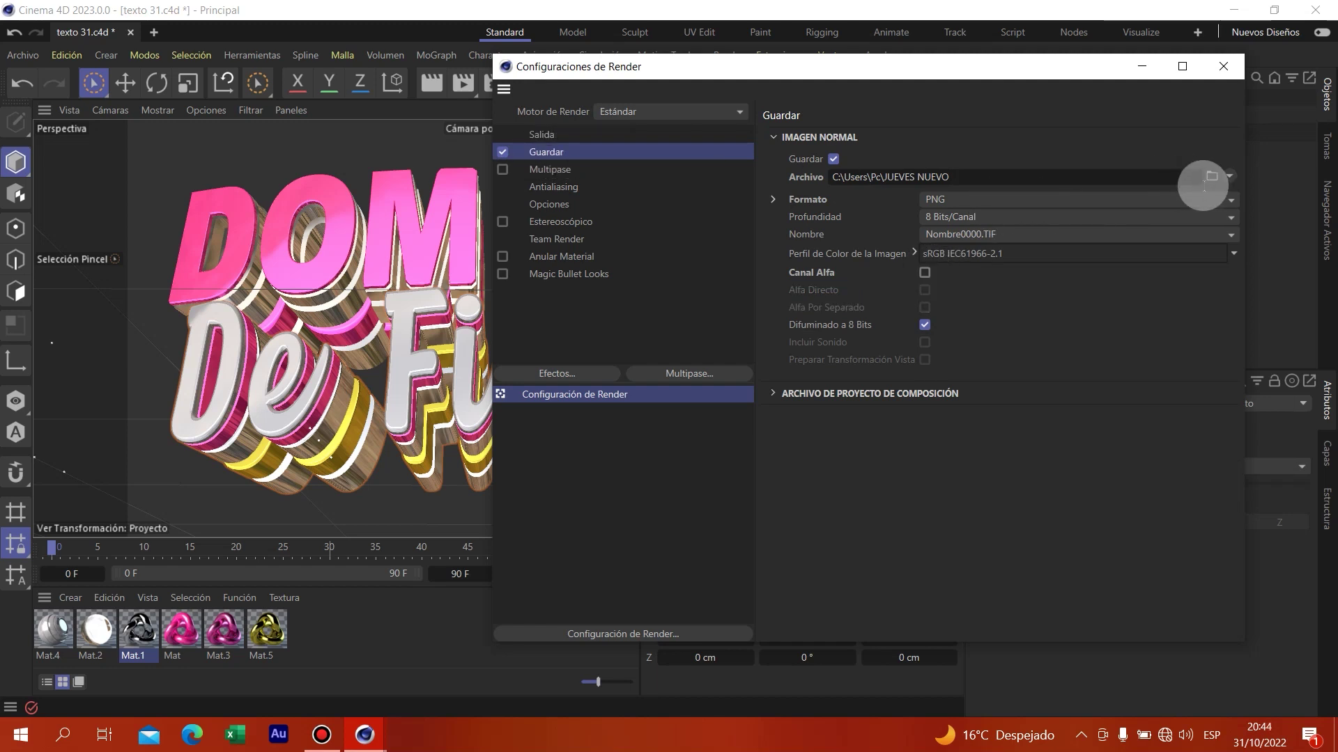
left_click(1212, 176)
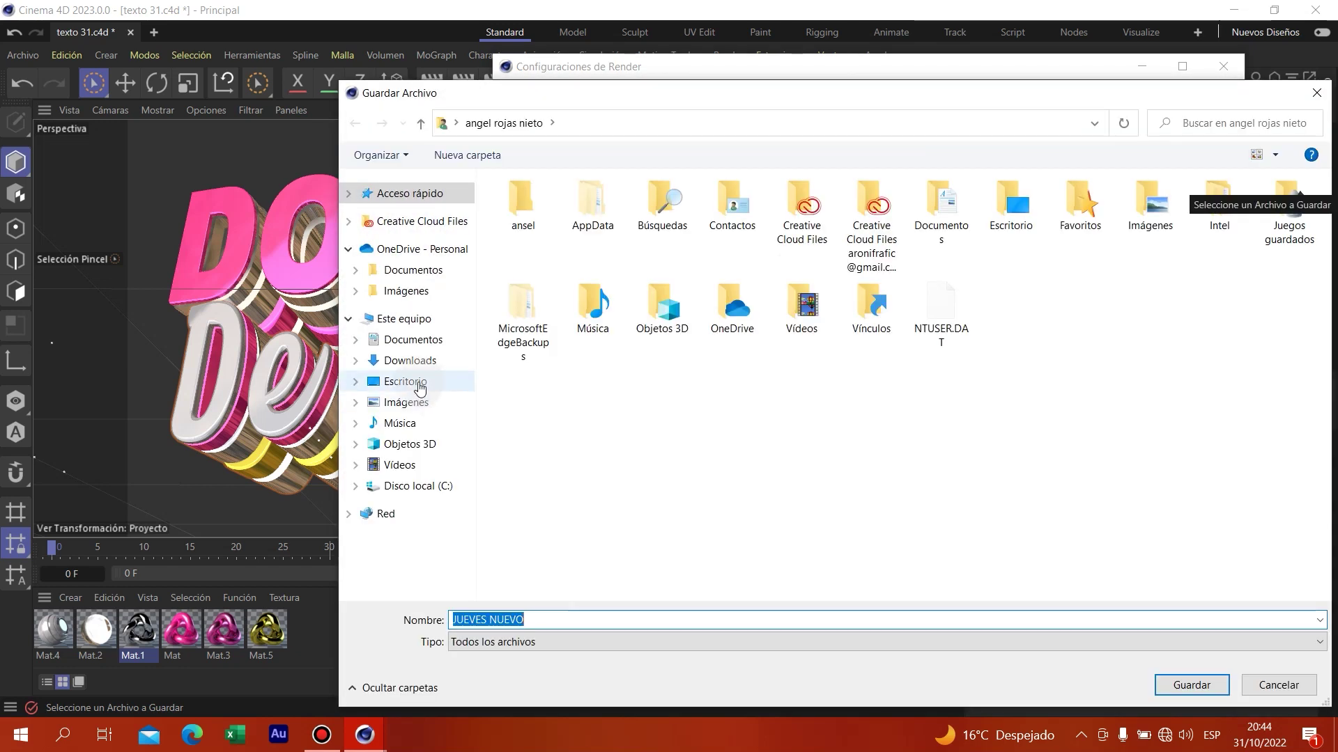
left_click(420, 383)
Replace the output file name with 'texto domingo' and save it to the Desktop
left_click(524, 622)
key("BackSpace")
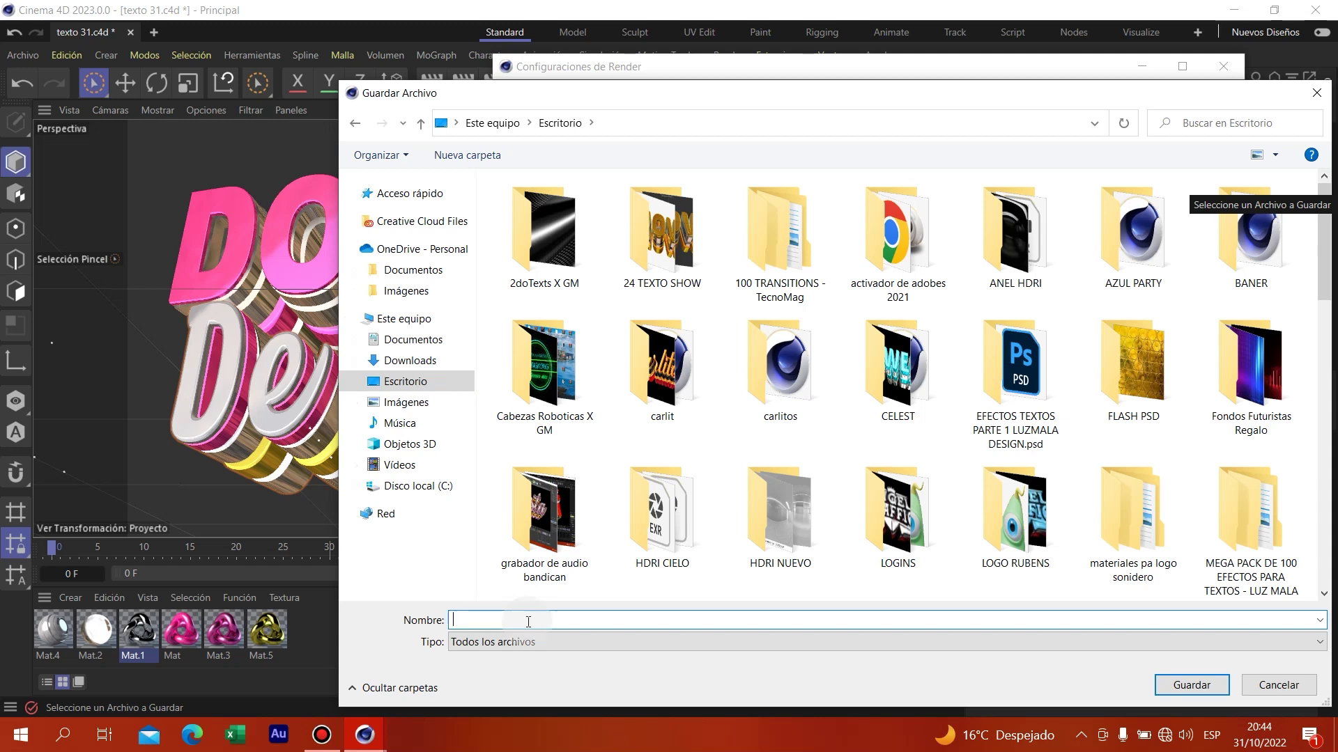
type("texto doming")
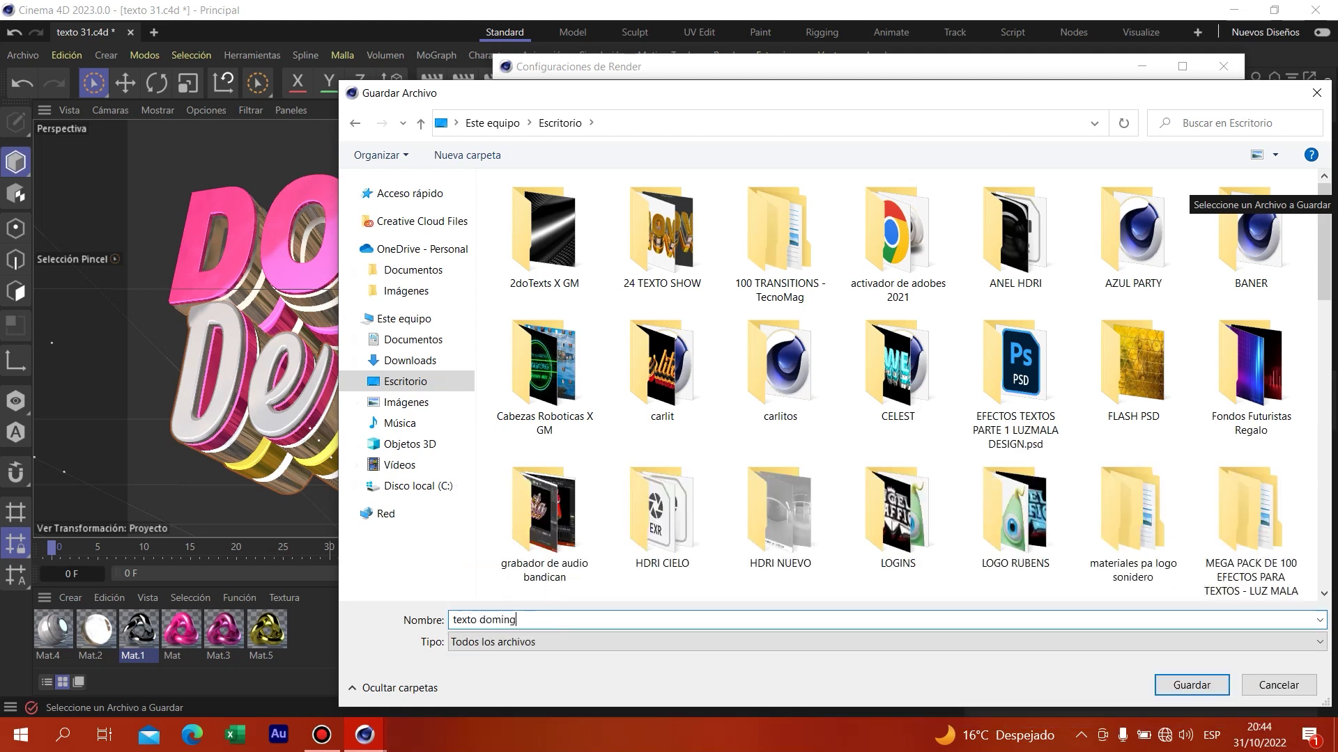
type("o")
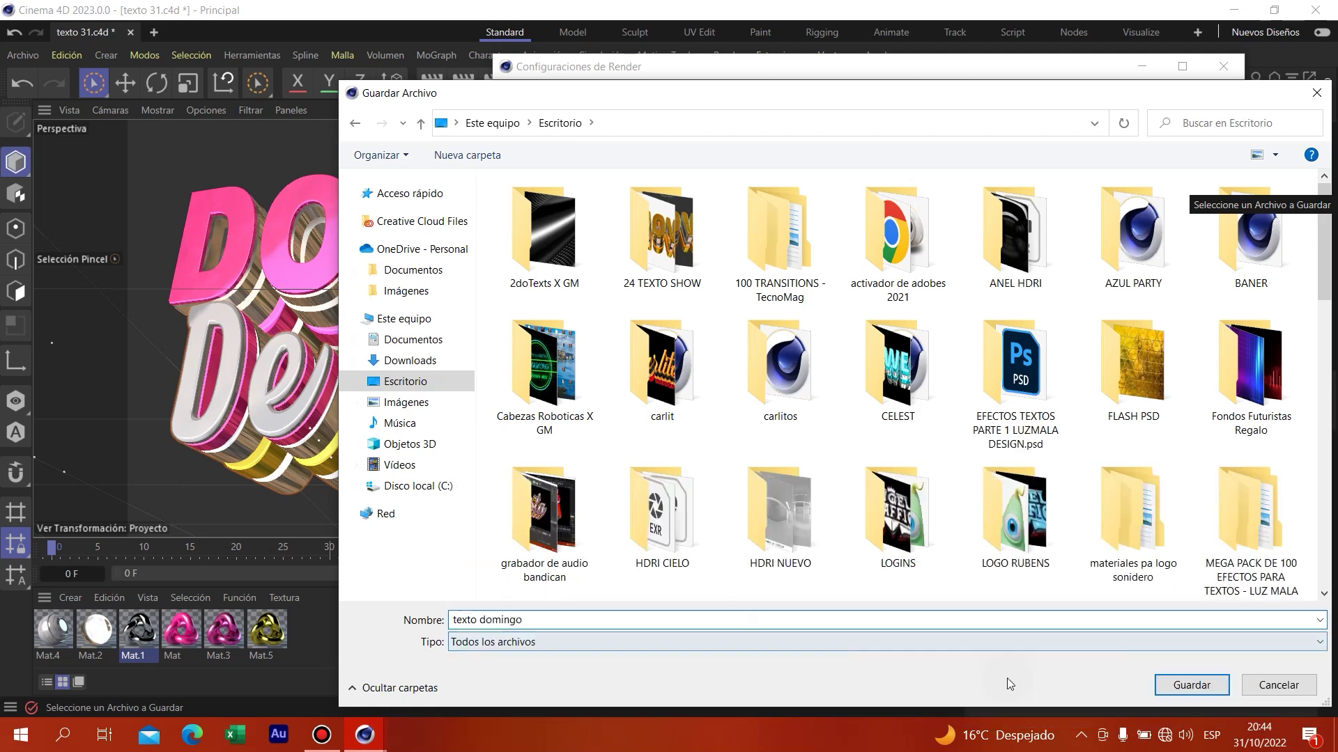
left_click(1203, 686)
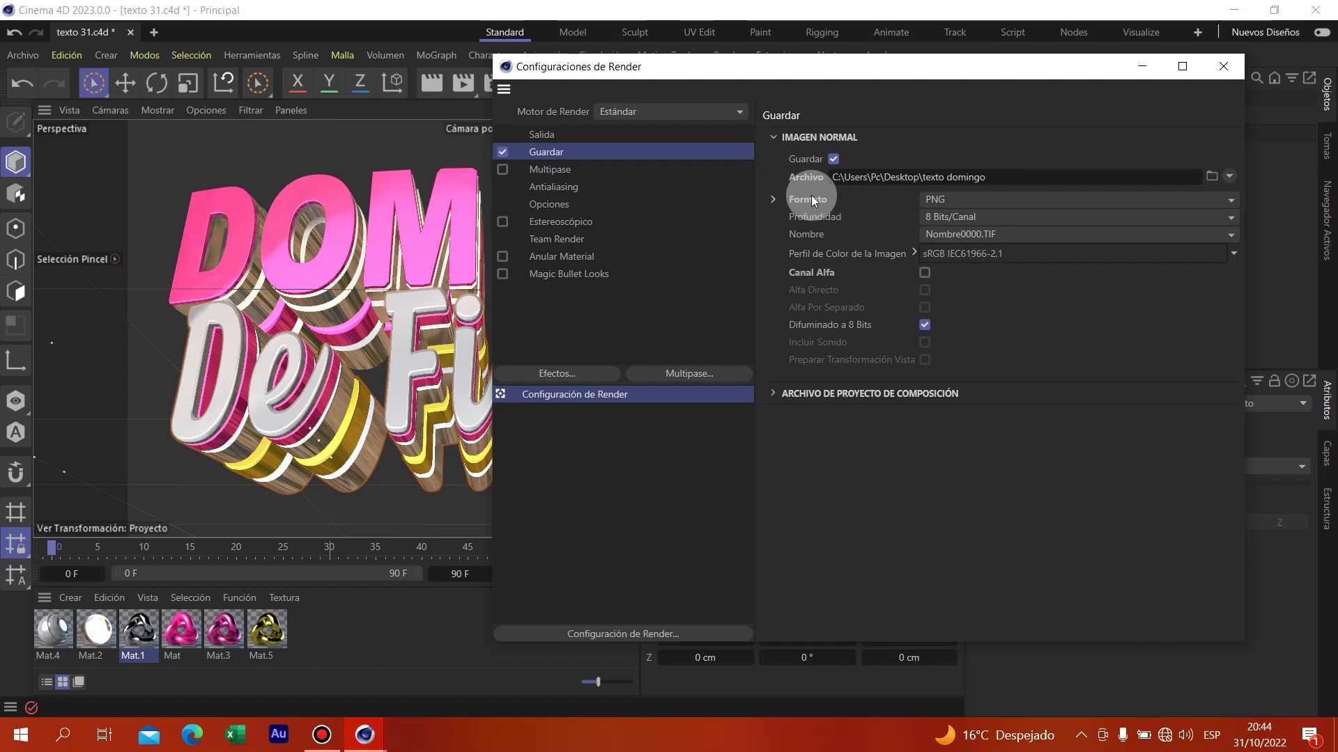
Keep PNG as the output format and turn Canal Alfa back on
left_click(954, 198)
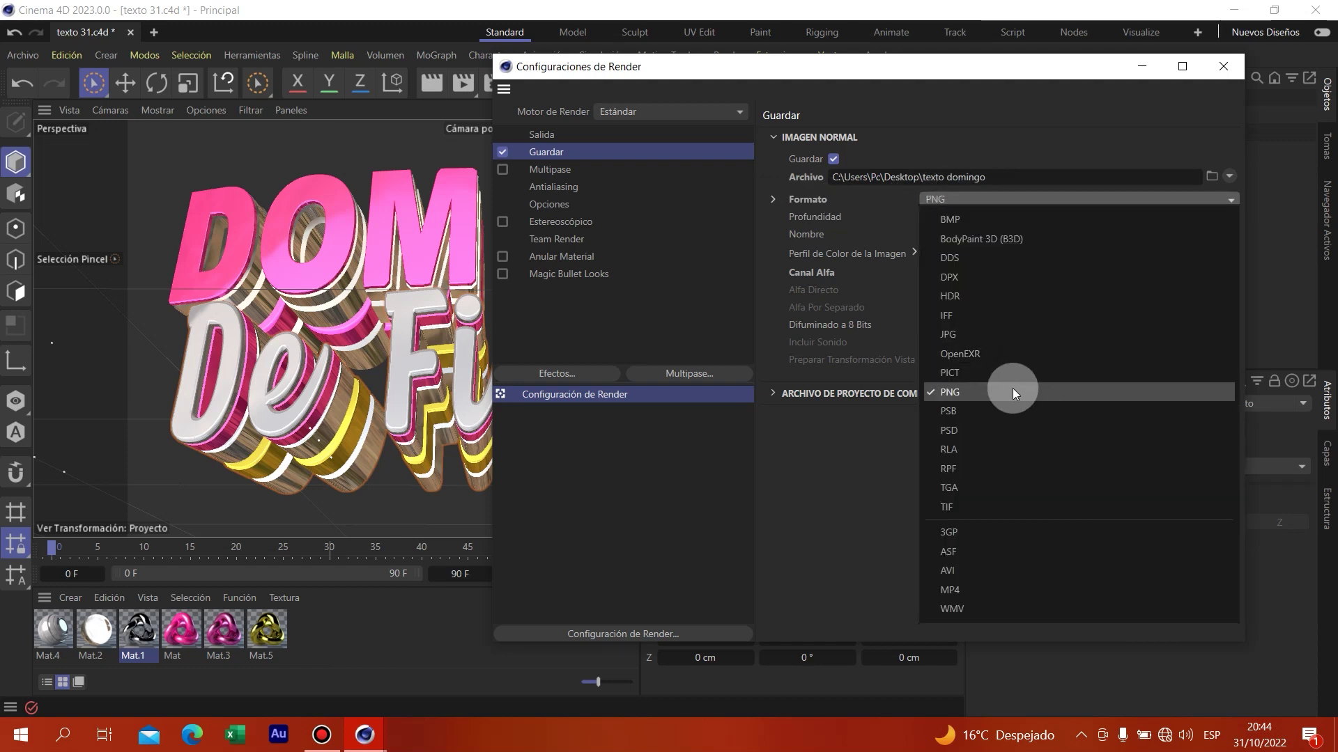
left_click(971, 391)
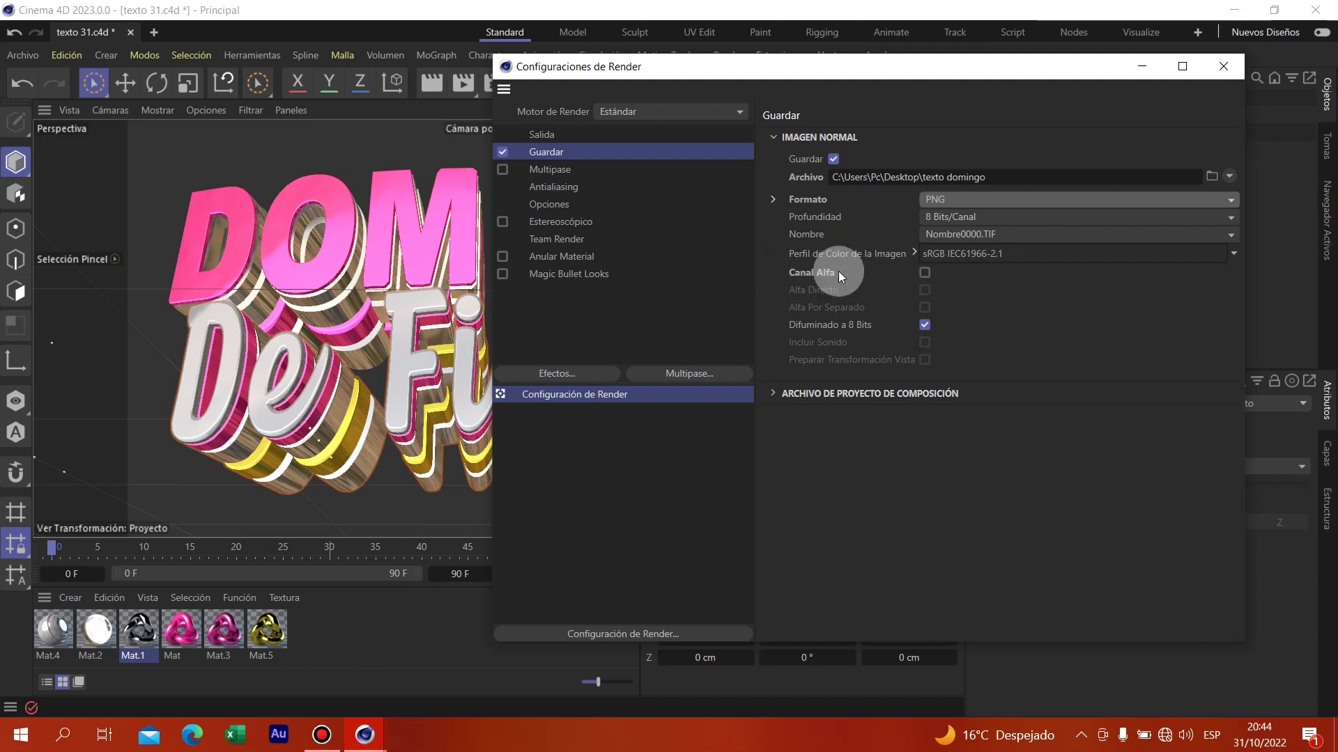
left_click(930, 271)
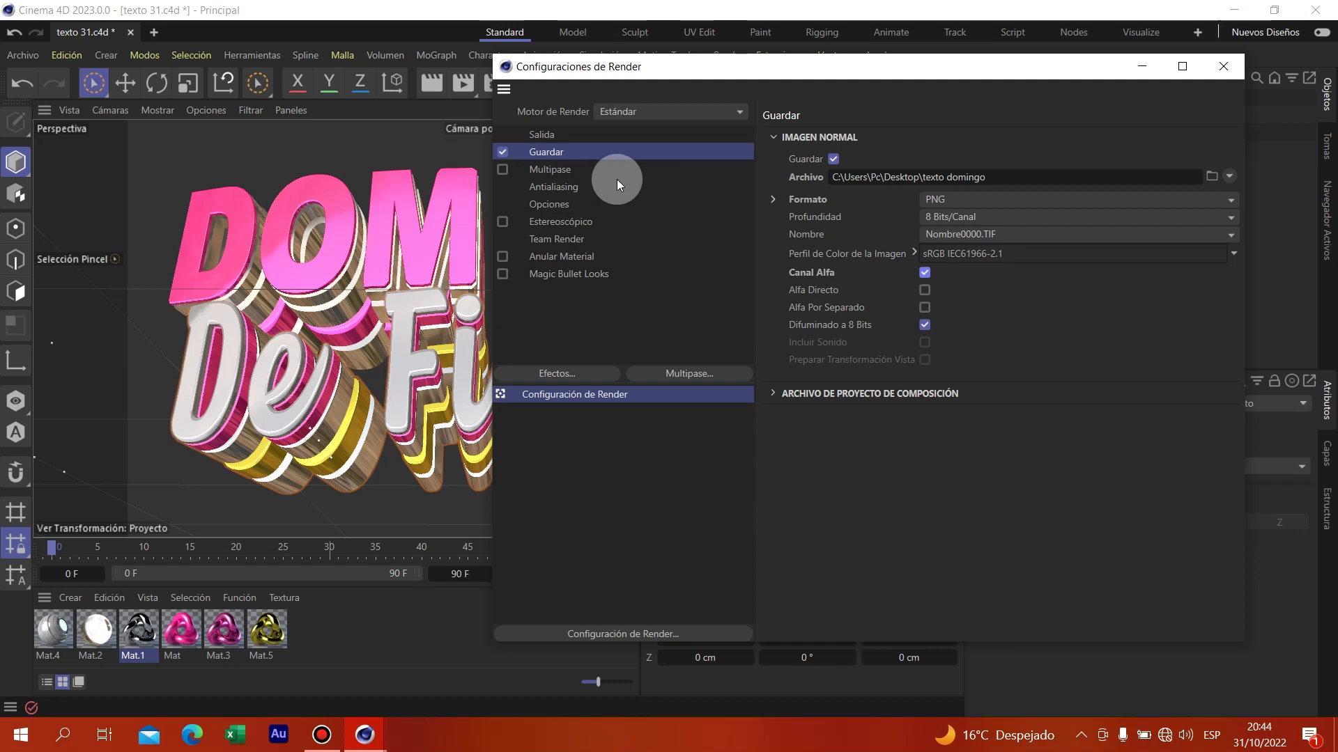
Keep antialiasing on Geometría and close Configuraciones de Render
left_click(555, 186)
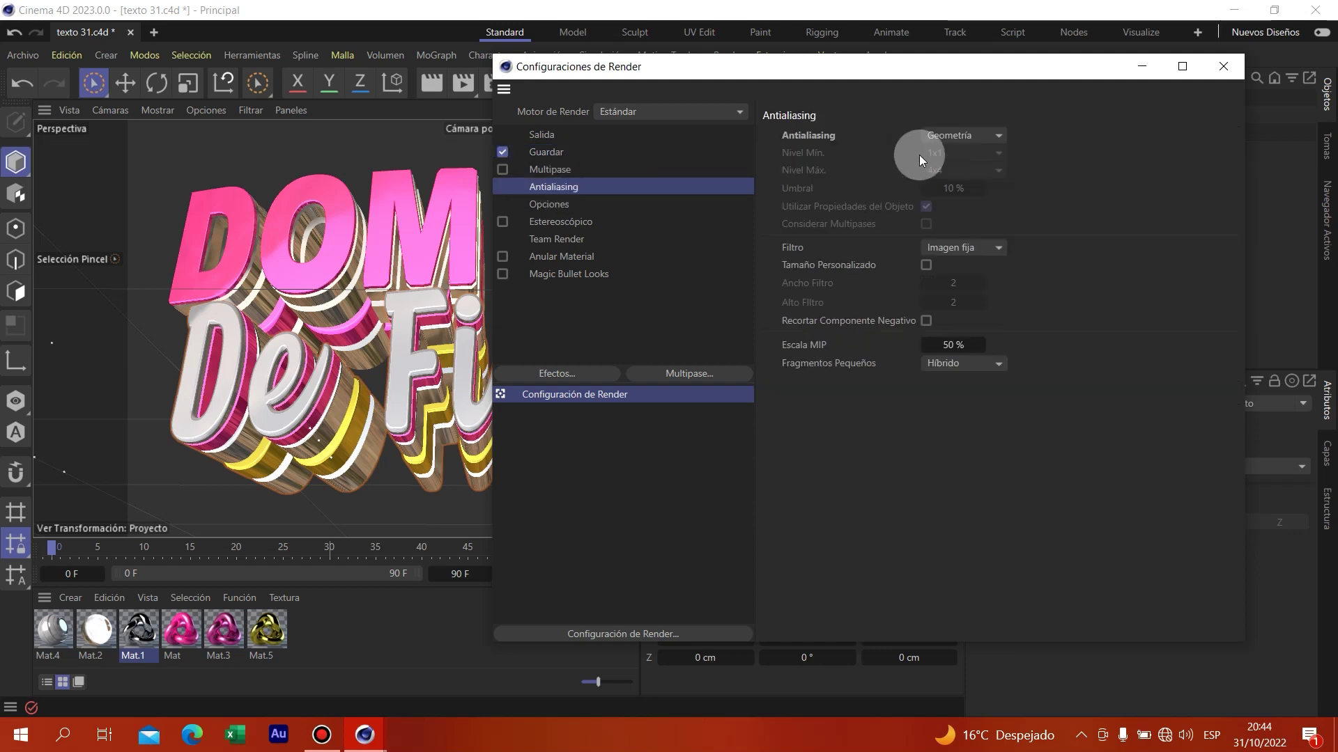
left_click(978, 136)
left_click(964, 178)
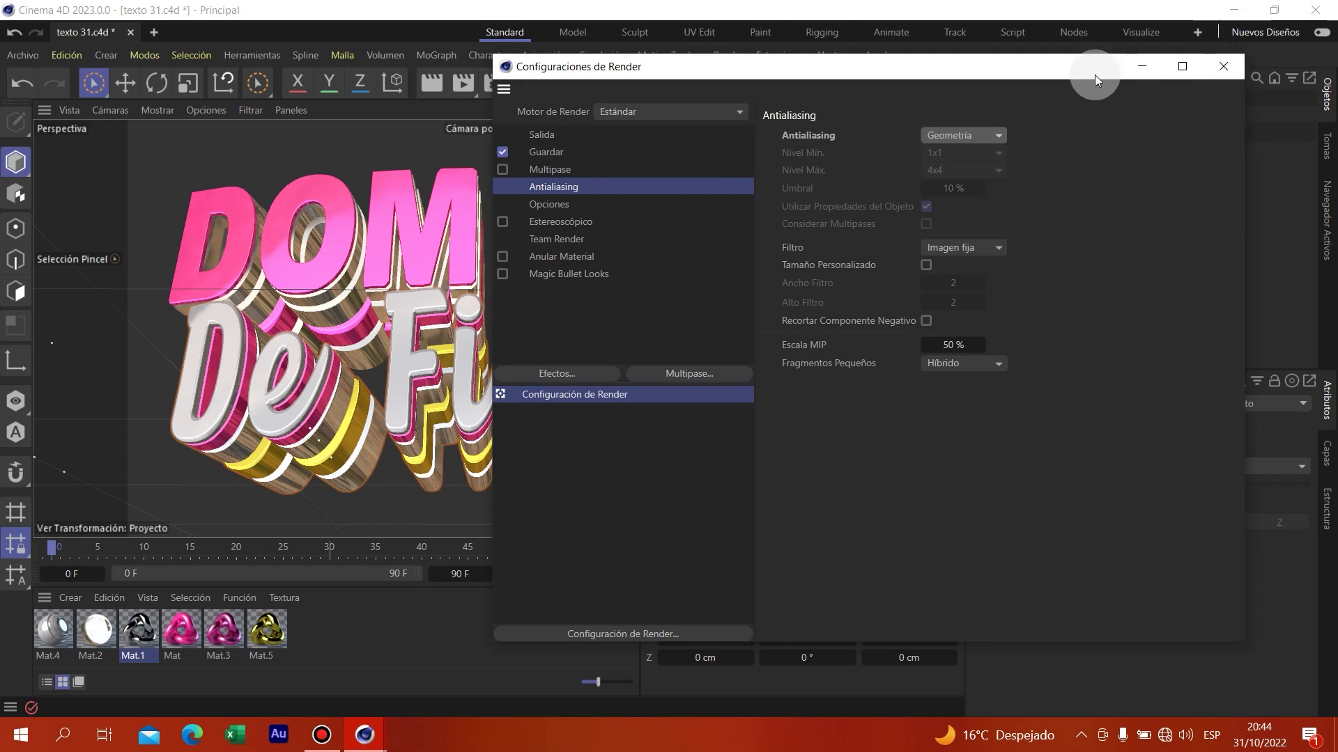
left_click(1222, 66)
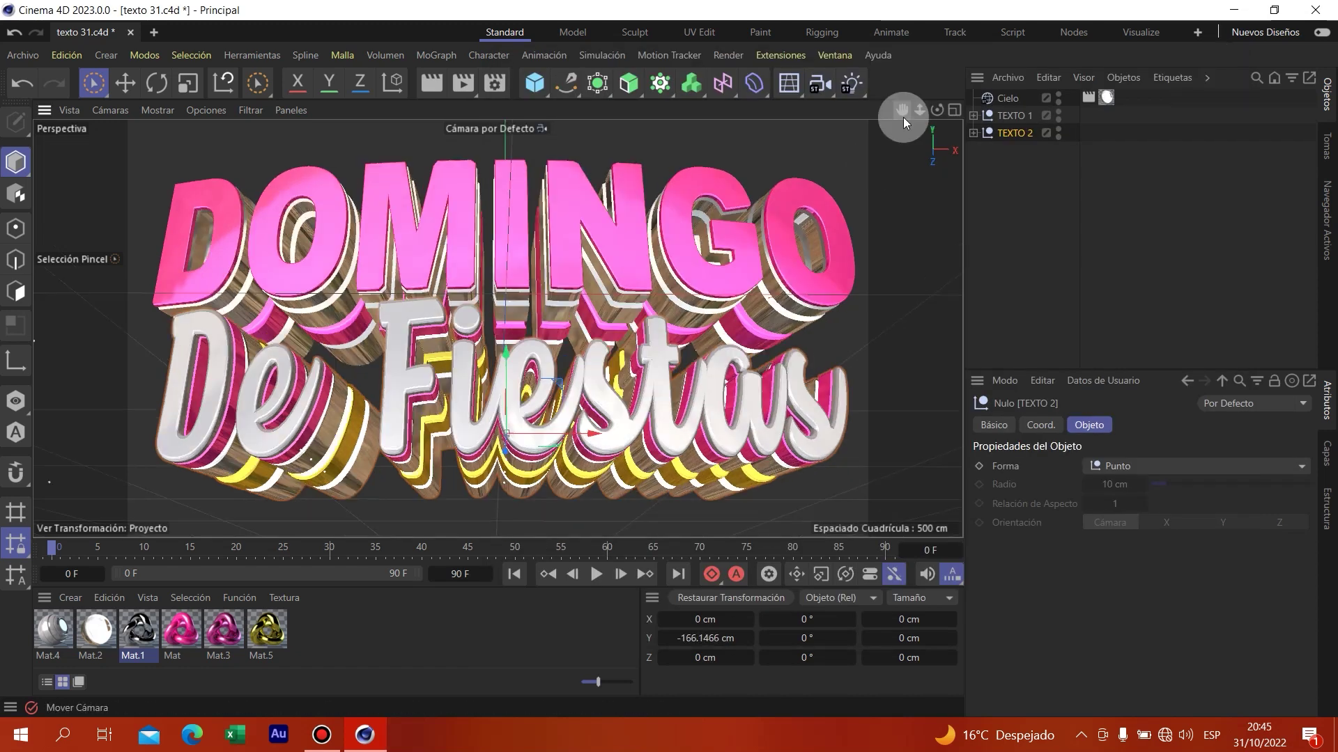
Render the image in the Picture Viewer and zoom the preview to 40 %
left_click(461, 85)
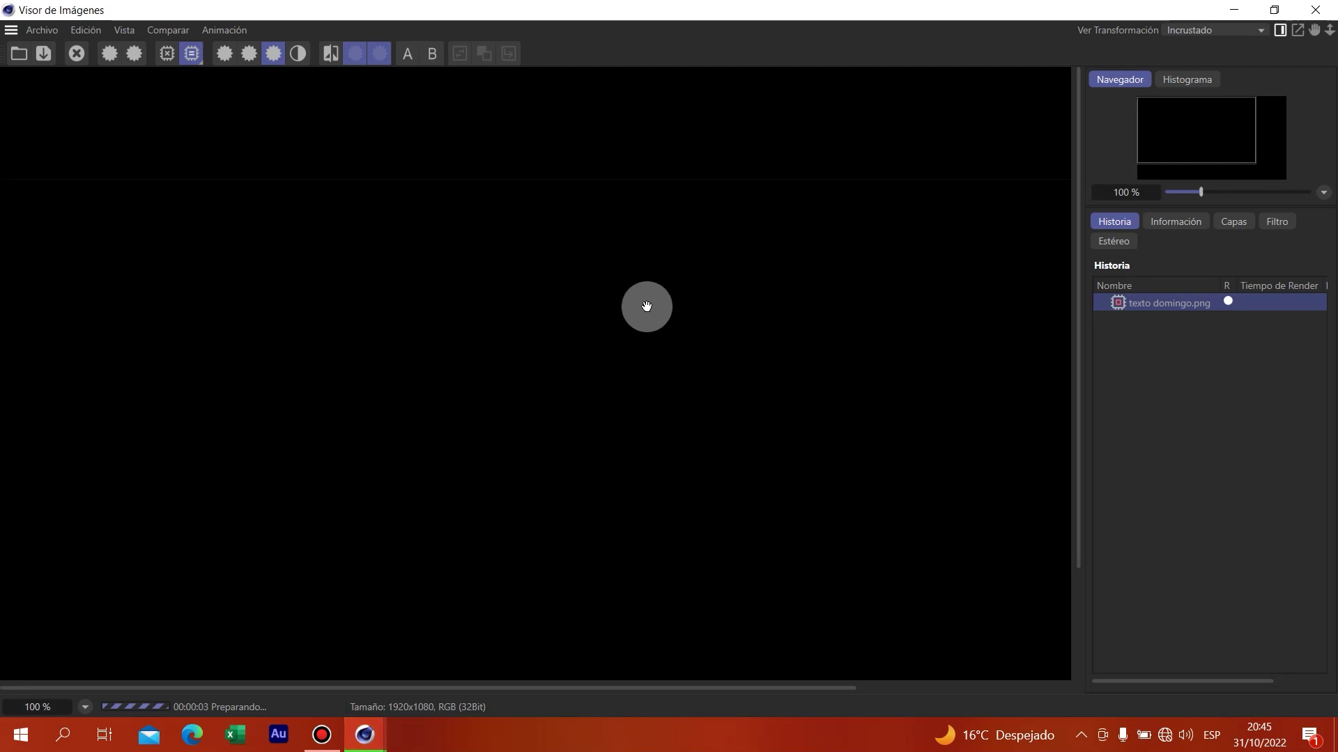
left_click(1181, 192)
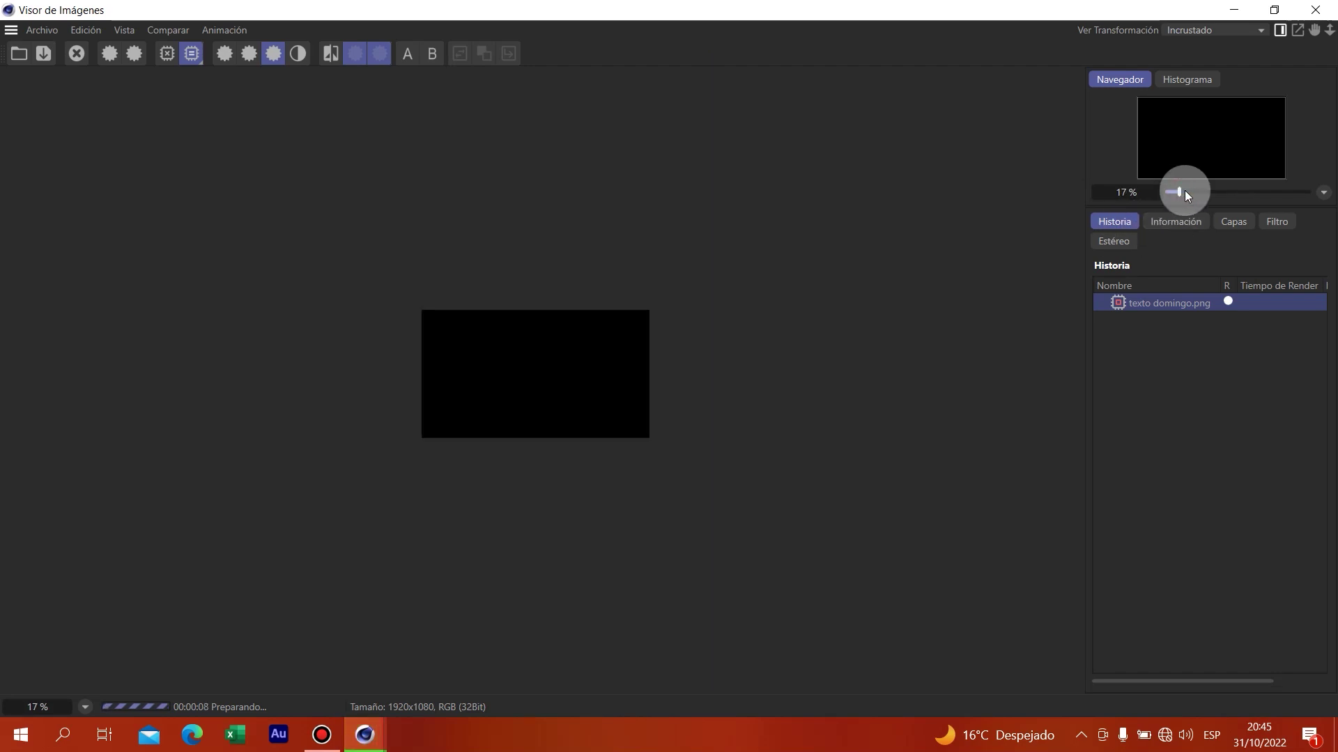
left_click_drag(1180, 192, 1188, 195)
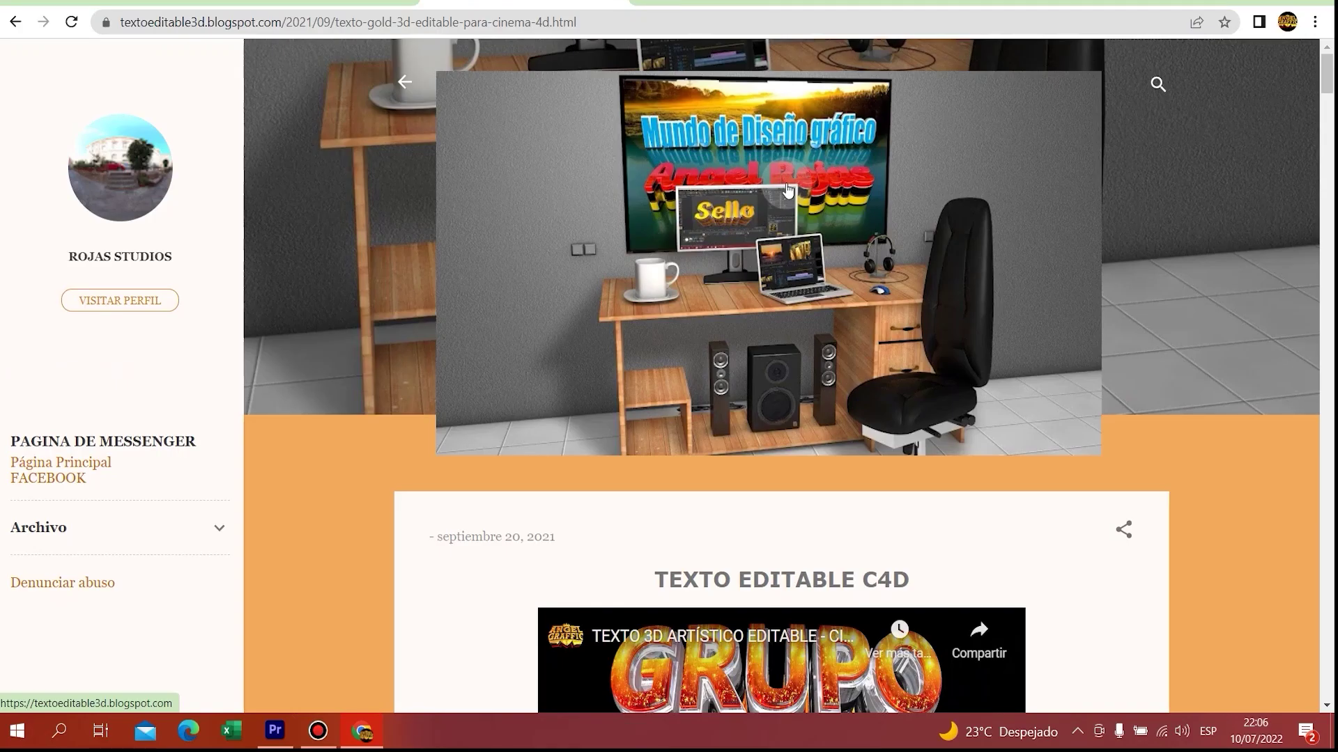
scroll(787, 189, "down", 3)
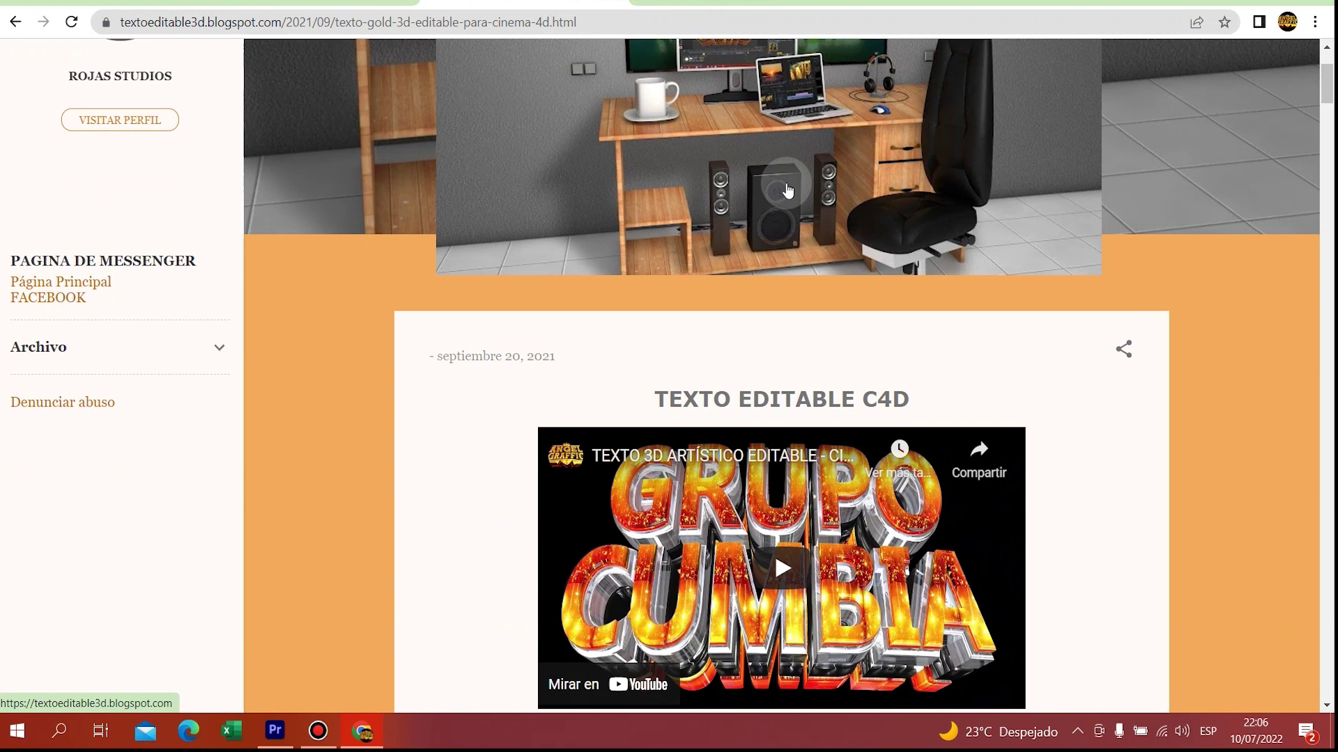
scroll(787, 189, "down", 4)
scroll(787, 189, "down", 4)
scroll(787, 189, "down", 5)
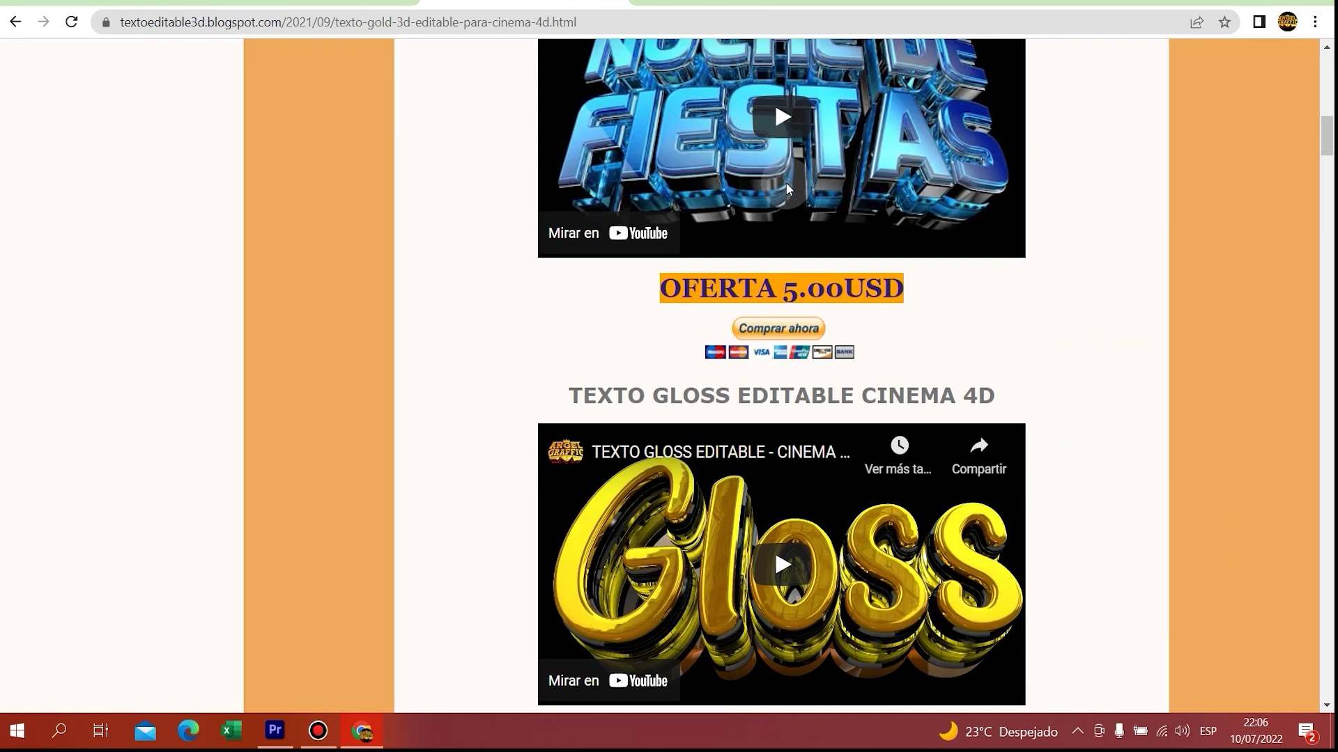
scroll(787, 189, "down", 4)
scroll(788, 189, "down", 3)
scroll(787, 188, "down", 3)
scroll(787, 189, "down", 5)
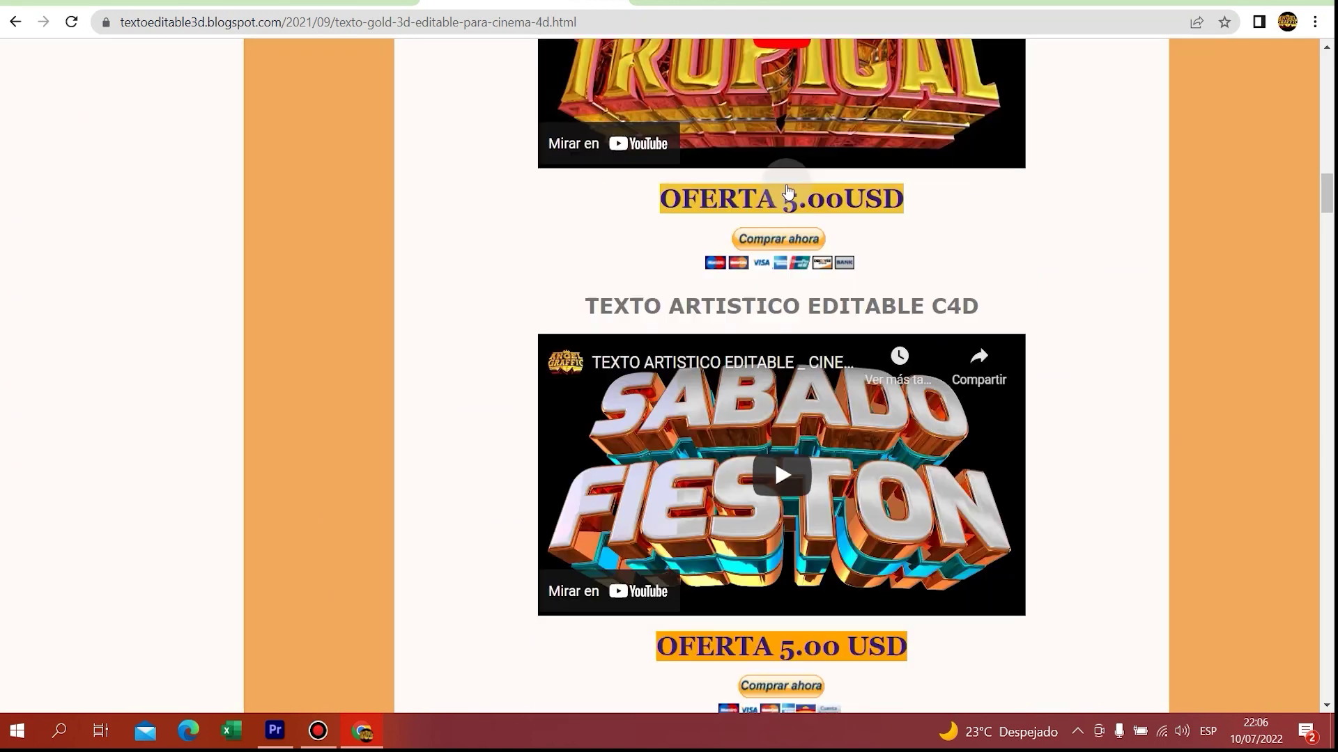
scroll(787, 190, "down", 4)
scroll(787, 189, "down", 5)
scroll(787, 190, "down", 3)
scroll(788, 189, "down", 3)
scroll(787, 190, "down", 4)
scroll(787, 190, "down", 4)
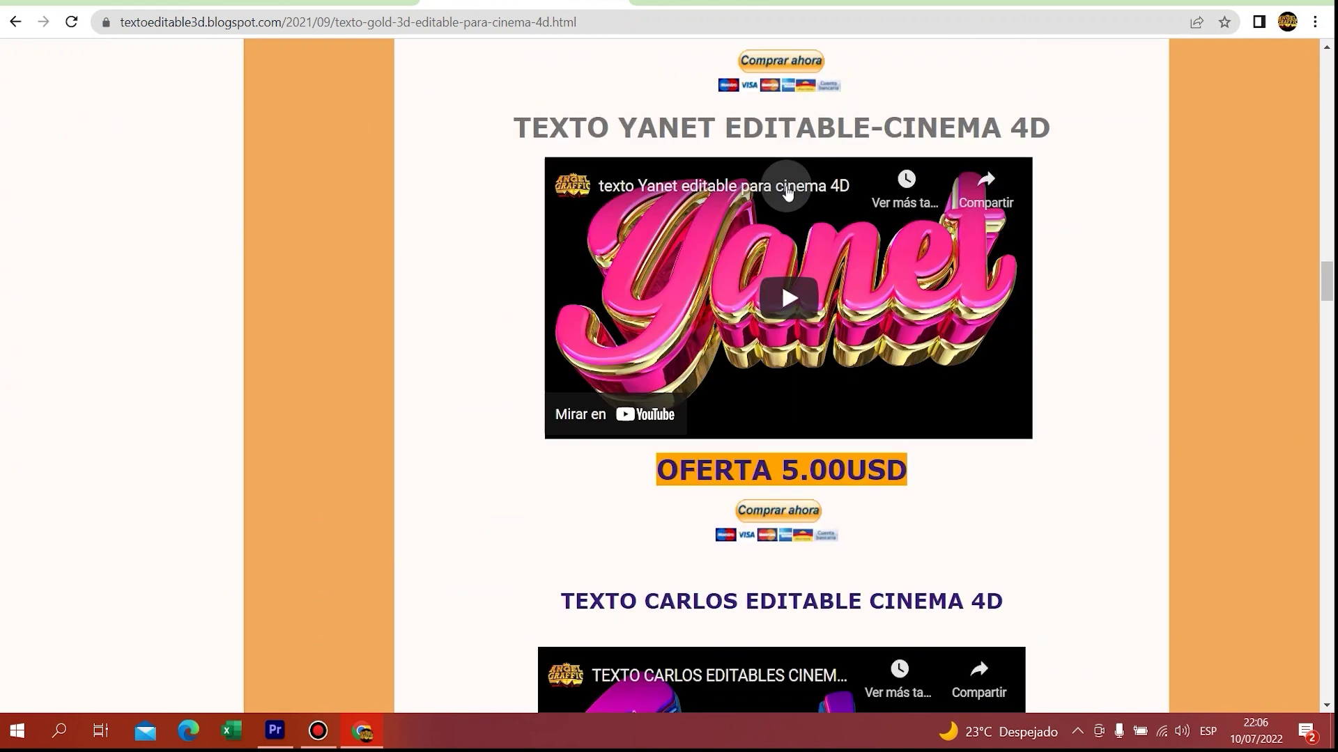
scroll(787, 189, "down", 4)
scroll(787, 189, "down", 5)
scroll(787, 190, "down", 5)
scroll(787, 189, "down", 2)
scroll(788, 189, "down", 2)
scroll(787, 189, "down", 5)
scroll(786, 187, "down", 2)
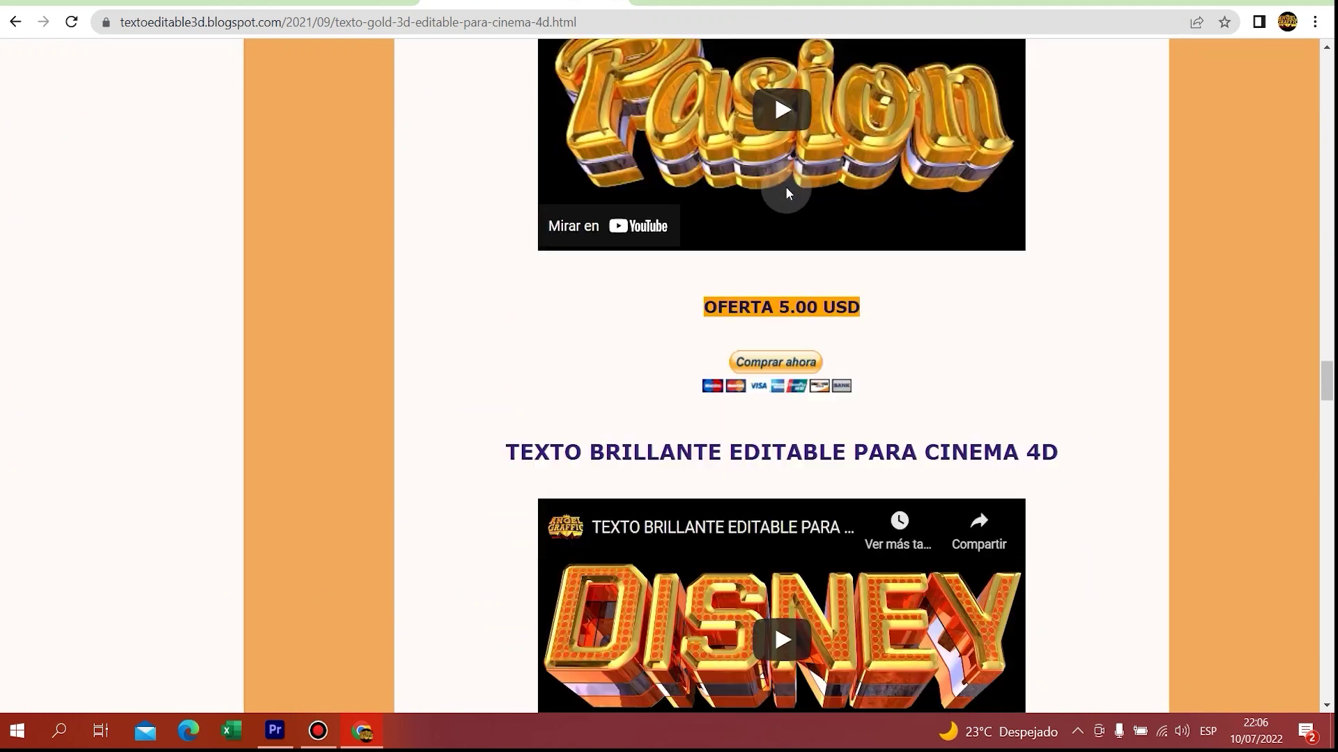
scroll(786, 186, "down", 4)
scroll(786, 187, "down", 4)
scroll(787, 188, "down", 5)
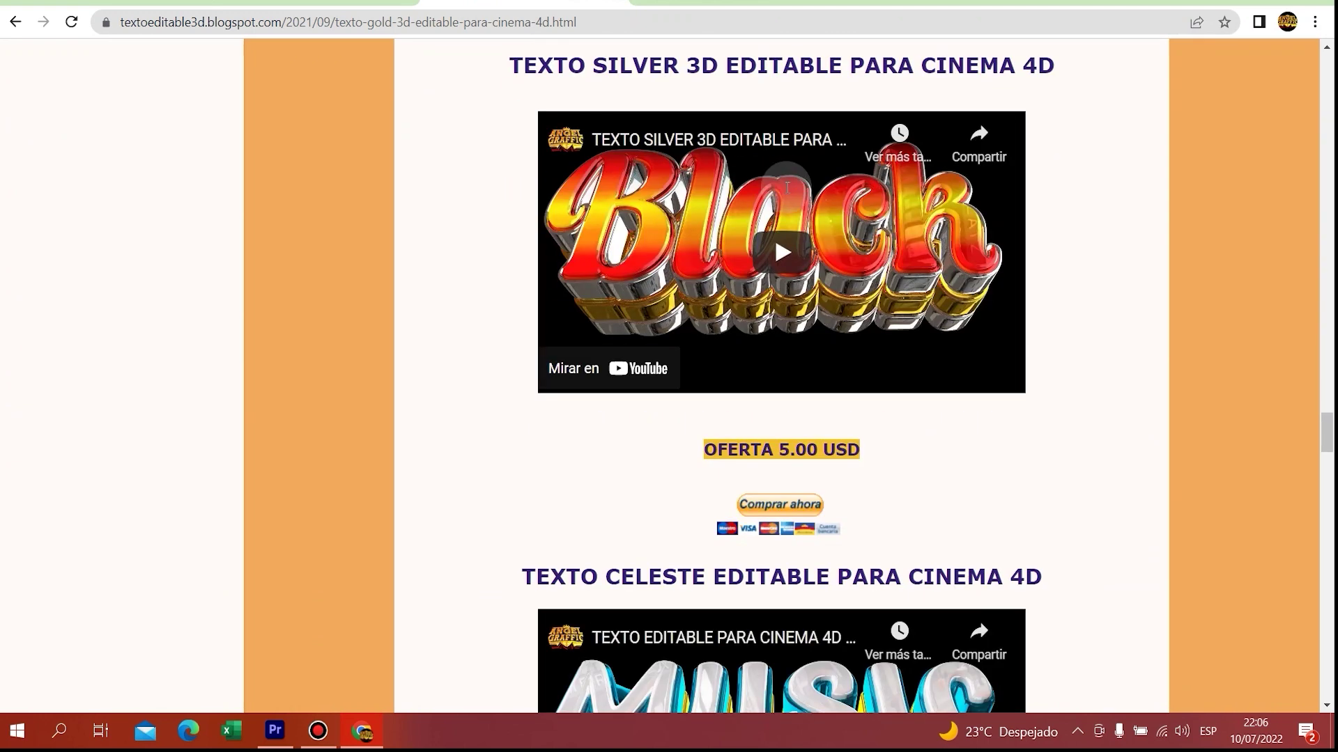
scroll(787, 188, "down", 4)
scroll(787, 188, "down", 4)
scroll(786, 187, "down", 4)
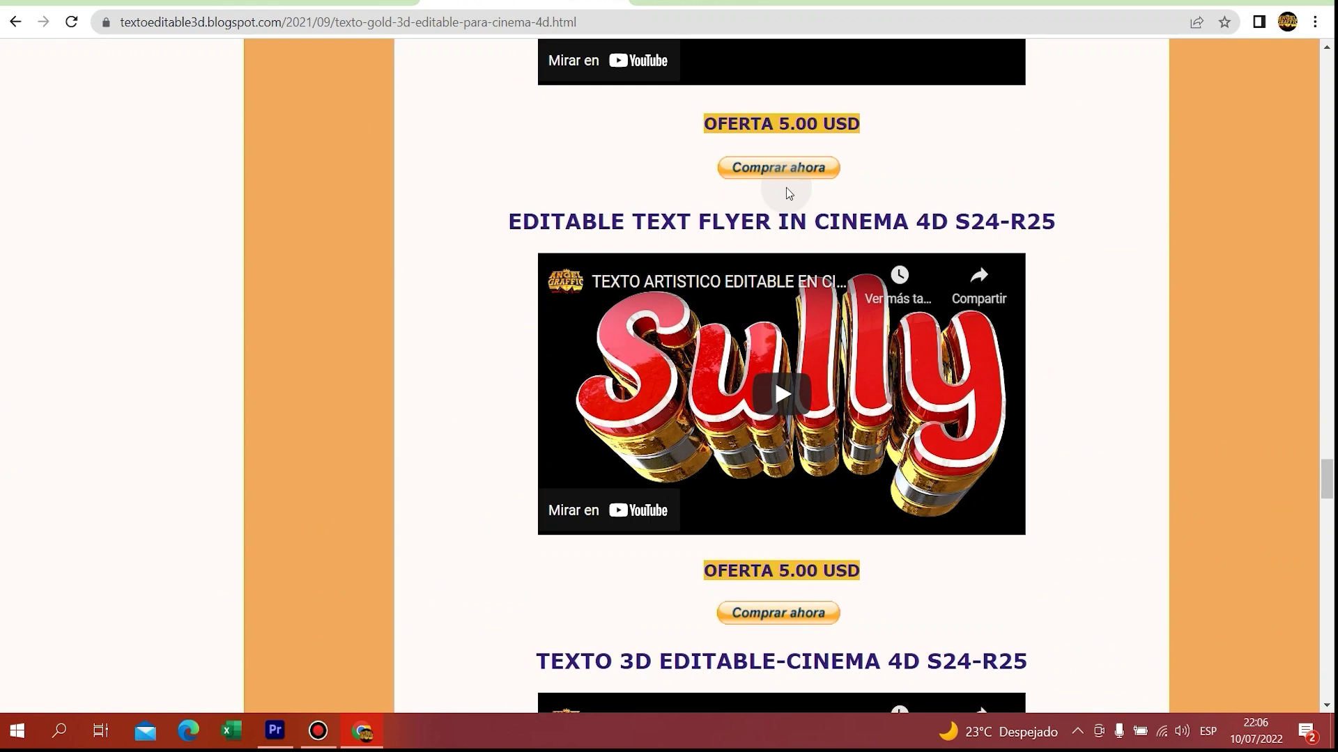
scroll(786, 187, "down", 4)
scroll(787, 193, "down", 2)
scroll(787, 192, "down", 2)
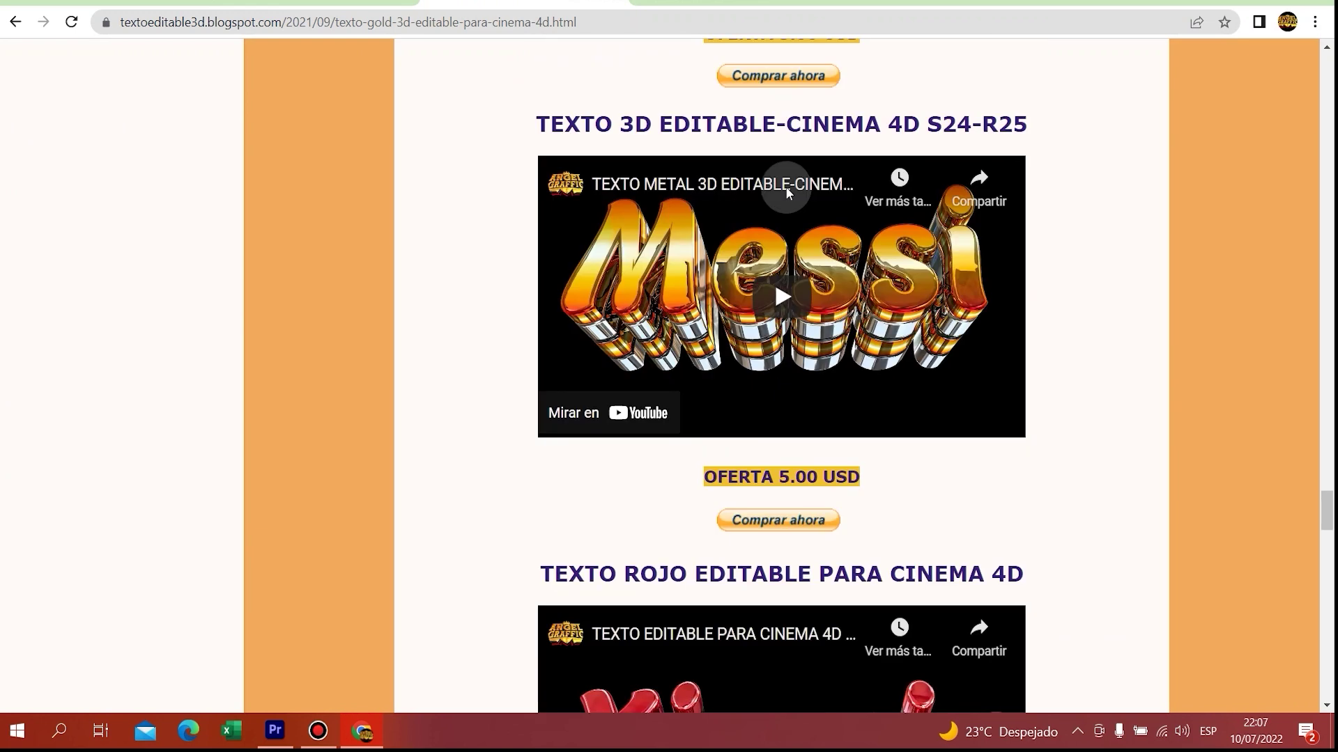